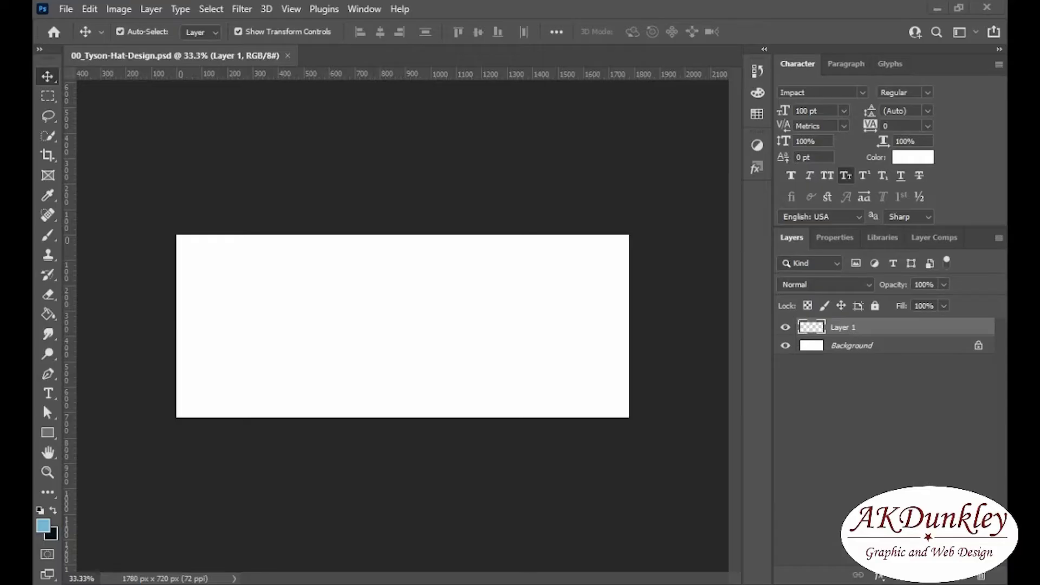
# Paint a large dark blue circle on the left and fill a widened blue rectangle on a new layer
pyautogui.press('b')
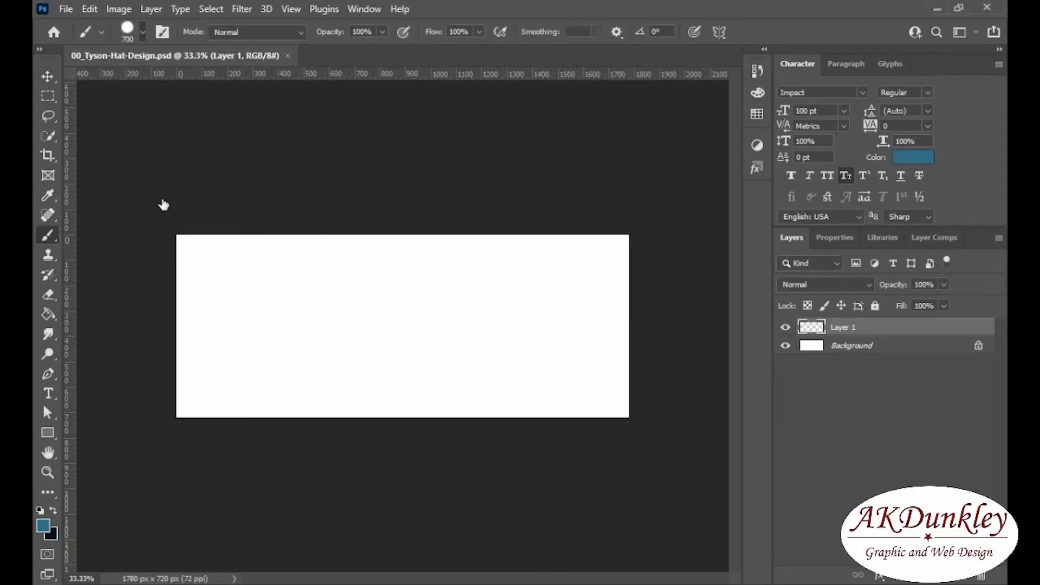
pyautogui.click(275, 324)
pyautogui.press('m')
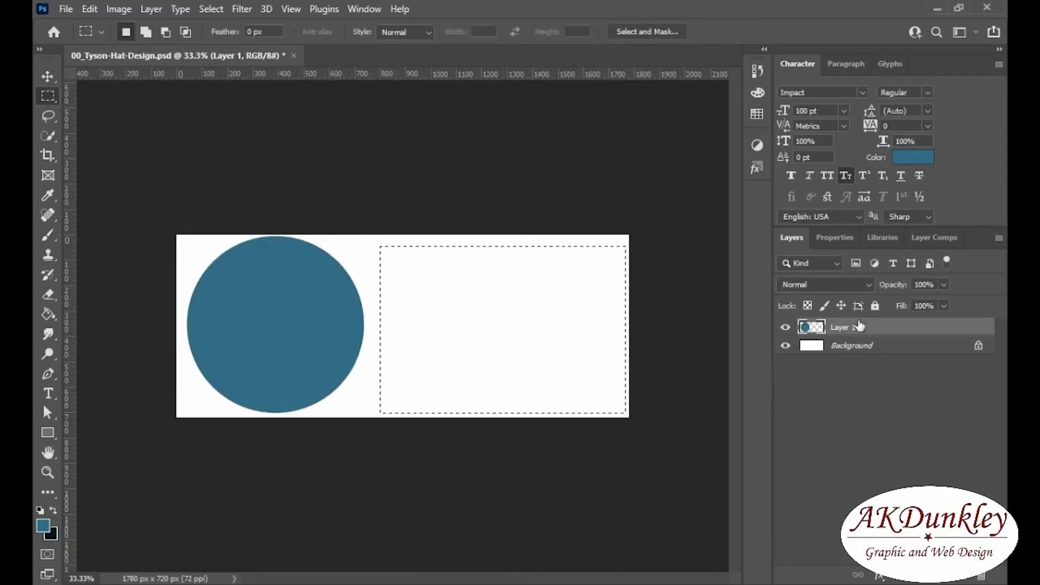
pyautogui.hotkey('ctrl', 'shift', 'alt', 'n')
pyautogui.hotkey('alt', 'BackSpace')
pyautogui.hotkey('ctrl', 'd')
pyautogui.press('v')
pyautogui.hotkey('ctrl', 't')
pyautogui.moveTo(380, 247); pyautogui.dragTo(372, 244)
pyautogui.press('Return')
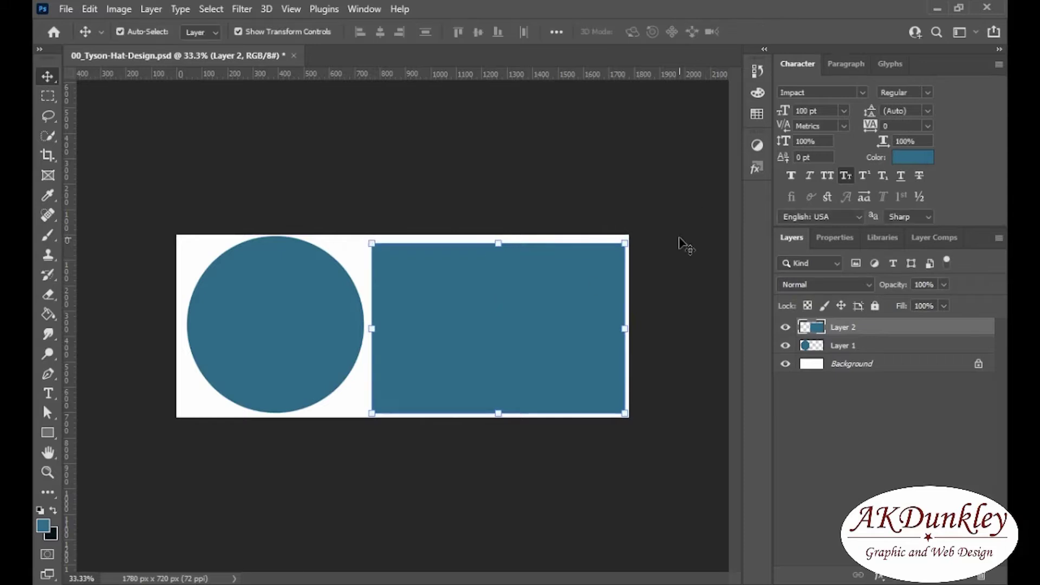
# Set the rectangle and circle layers to 50% opacity
pyautogui.click(924, 285)
pyautogui.write('50')
pyautogui.hotkey('alt', '[')
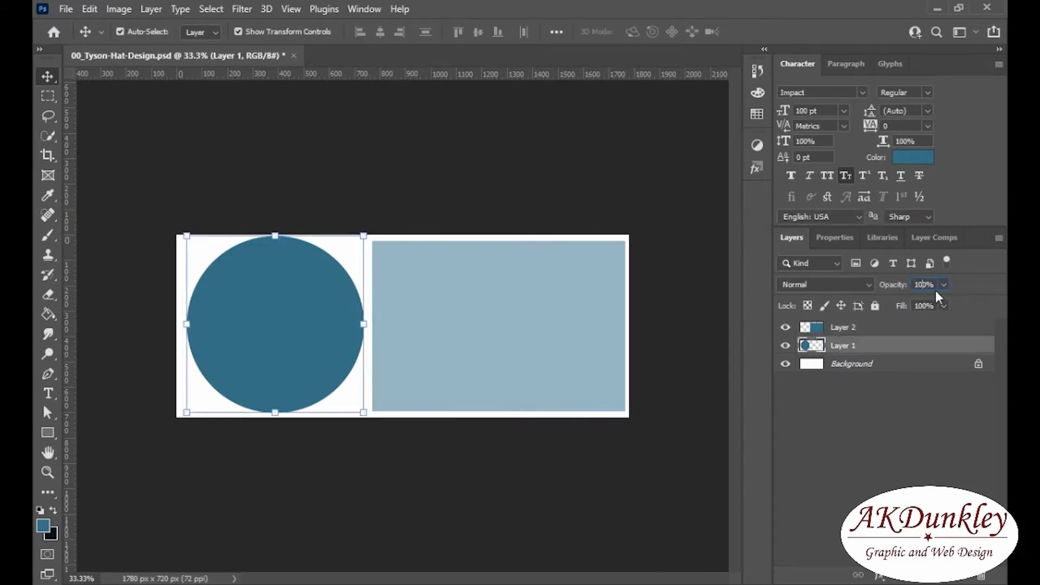
pyautogui.press('5')
# Add Layer 3 and set up a small black brush for sketching
pyautogui.hotkey('ctrl', 'shift', 'alt', 'n')
pyautogui.press('x')
pyautogui.press('b')
pyautogui.press('[')
pyautogui.press('[')
pyautogui.press('[')
pyautogui.scroll(4, 228, 267)
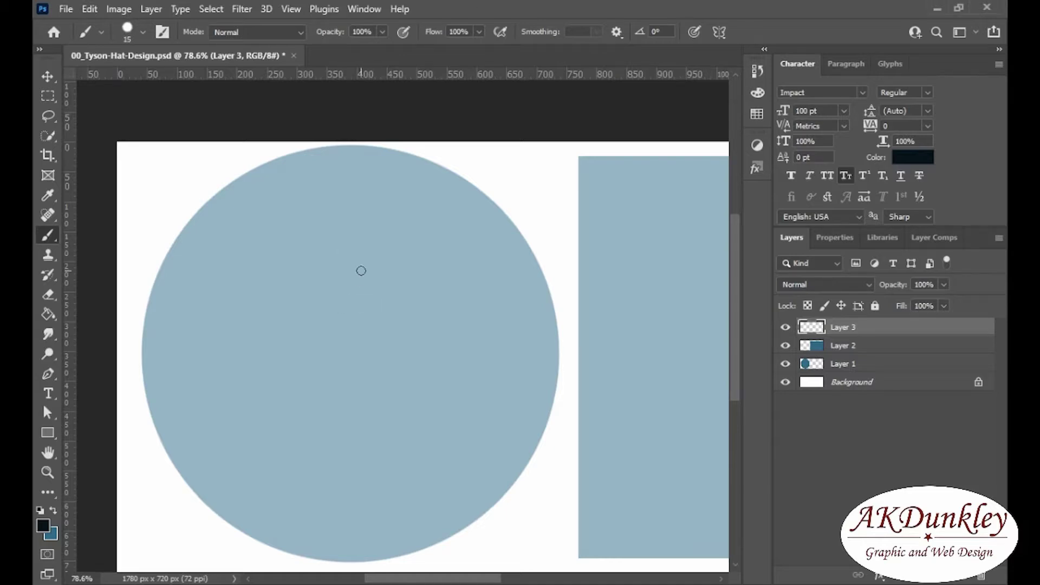
# Sketch the snake's head, coiled body and curled tail with the black brush
pyautogui.moveTo(271, 240); pyautogui.dragTo(399, 244)
pyautogui.moveTo(369, 306); pyautogui.dragTo(230, 447)
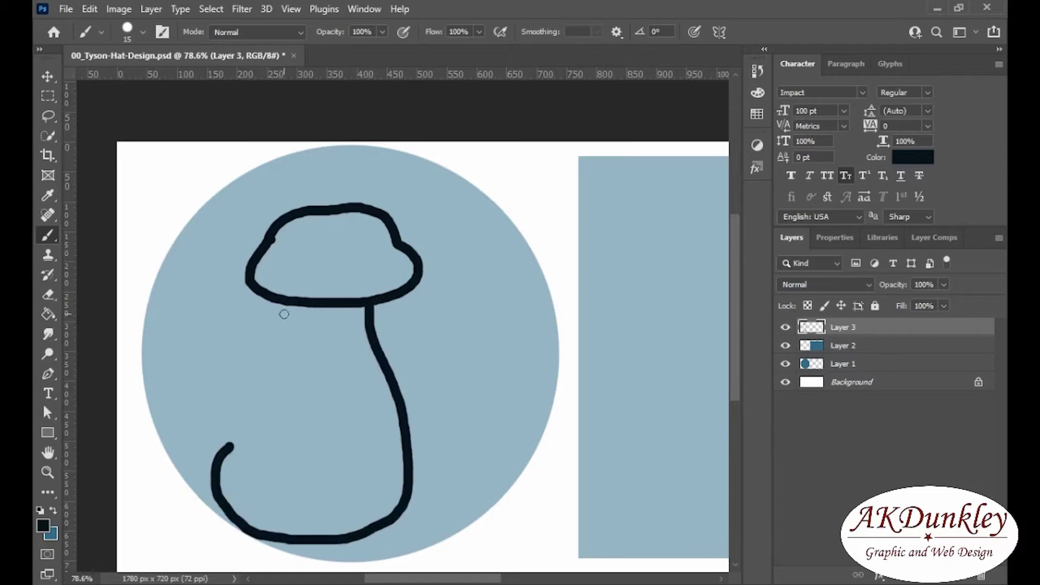
pyautogui.moveTo(290, 306); pyautogui.dragTo(265, 491)
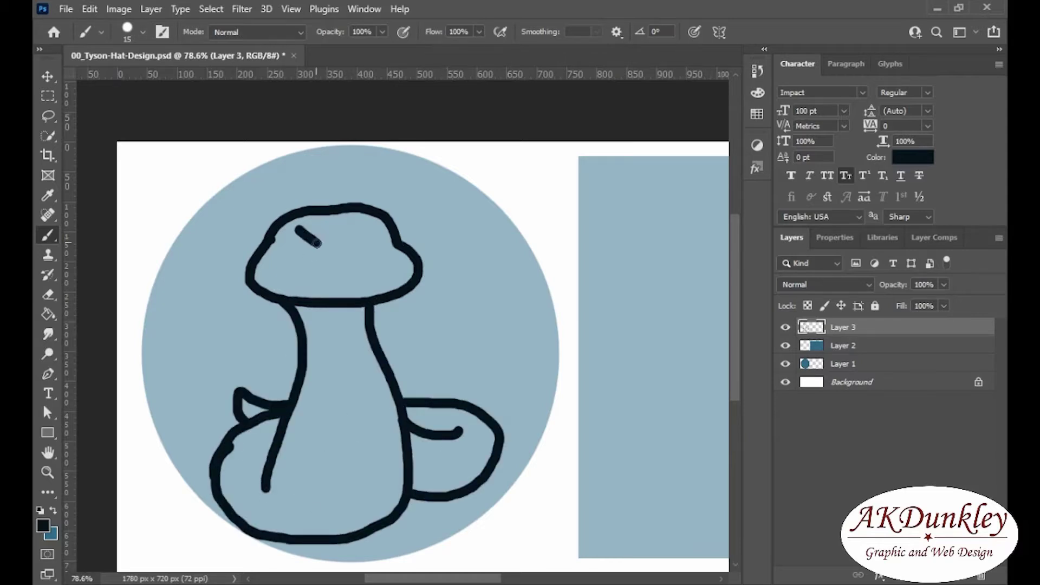
# Move the snake sketch up and scale it larger with Free Transform
pyautogui.hotkey('ctrl', 't')
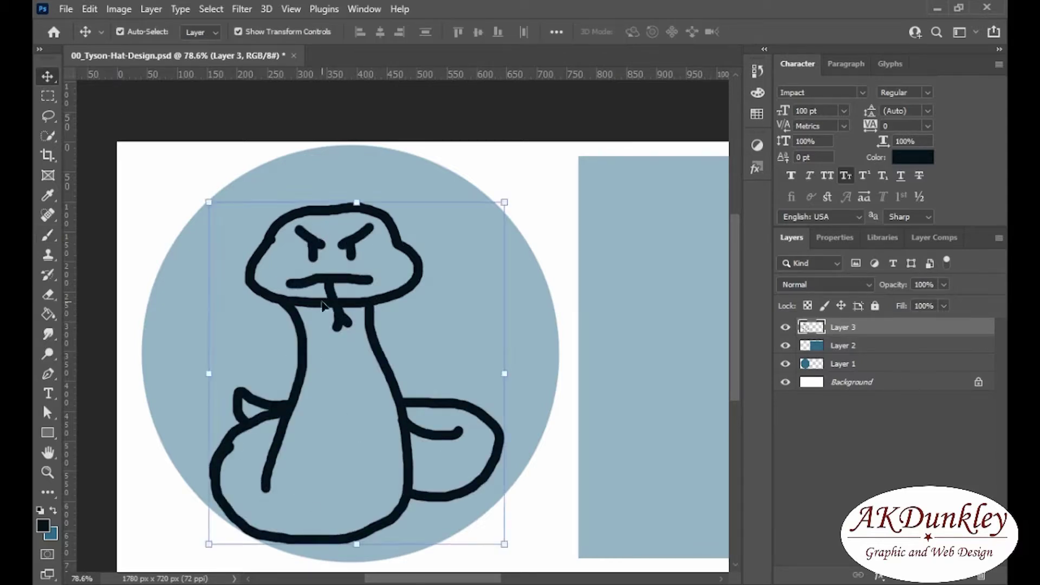
pyautogui.moveTo(504, 544); pyautogui.dragTo(526, 536)
pyautogui.press('Return')
pyautogui.hscroll(8, 149, 179)
# Fill the top band and the lower panel of the rectangle with dark blue
pyautogui.press('m')
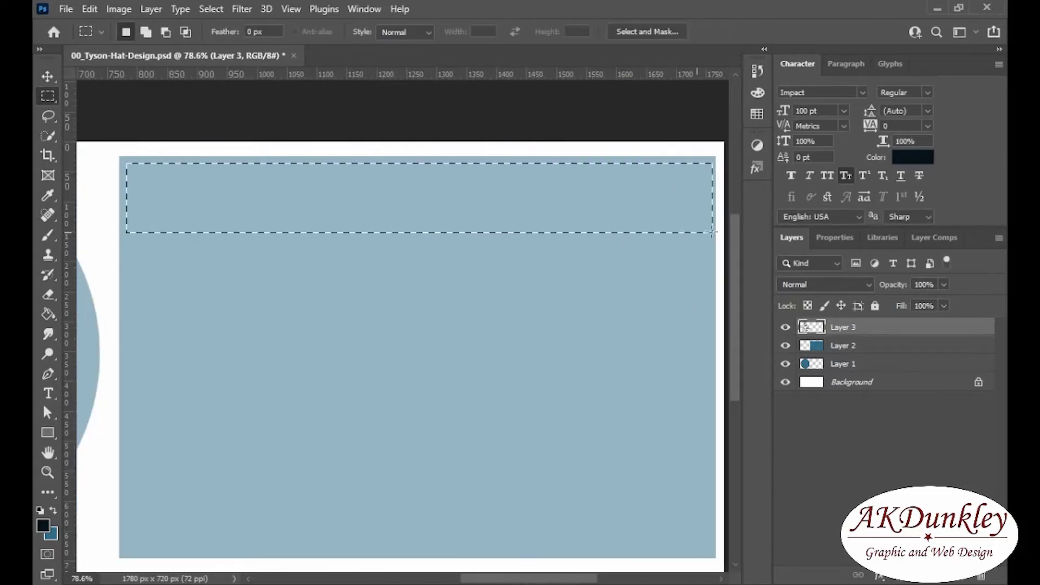
pyautogui.press('x')
pyautogui.press('g')
pyautogui.click(244, 214)
pyautogui.moveTo(127, 244); pyautogui.dragTo(708, 553)
pyautogui.press('g')
pyautogui.click(386, 479)
pyautogui.press('m')
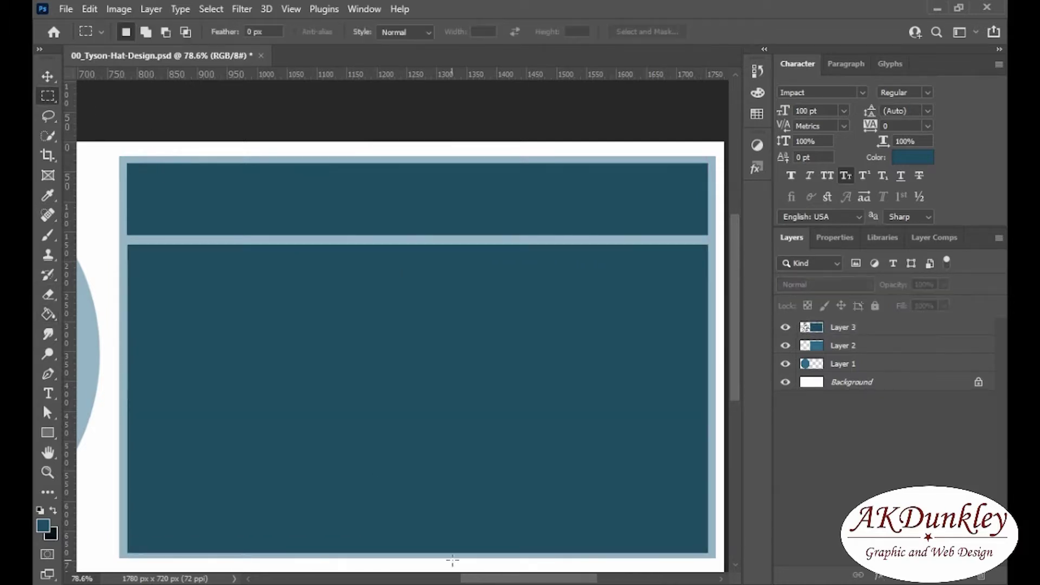
# On a new layer, add white 'No Step On Snek' text across the top panel
pyautogui.hscroll(-5, 386, 480)
pyautogui.hotkey('ctrl', '-')
pyautogui.hotkey('ctrl', 'shift', 'alt', 'n')
pyautogui.hotkey('ctrl', '+')
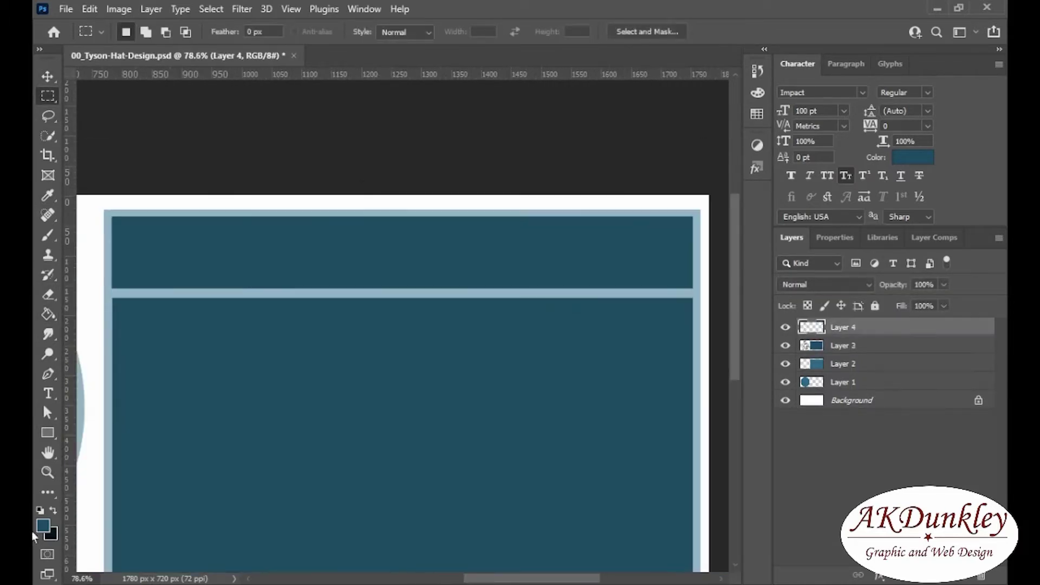
pyautogui.click(47, 394)
pyautogui.press('x')
pyautogui.moveTo(113, 218); pyautogui.dragTo(693, 288)
pyautogui.write('No Step On Snek')
pyautogui.hotkey('ctrl', 'a')
pyautogui.hotkey('ctrl', 'Return')
# Add 'BITEY BITE' text in the lower panel at 240 pt
pyautogui.scroll(-2, 171, 244)
pyautogui.moveTo(112, 240); pyautogui.dragTo(693, 546)
pyautogui.write('BITEY BITE')
pyautogui.hotkey('ctrl', 'a')
pyautogui.moveTo(389, 32); pyautogui.dragTo(416, 32)
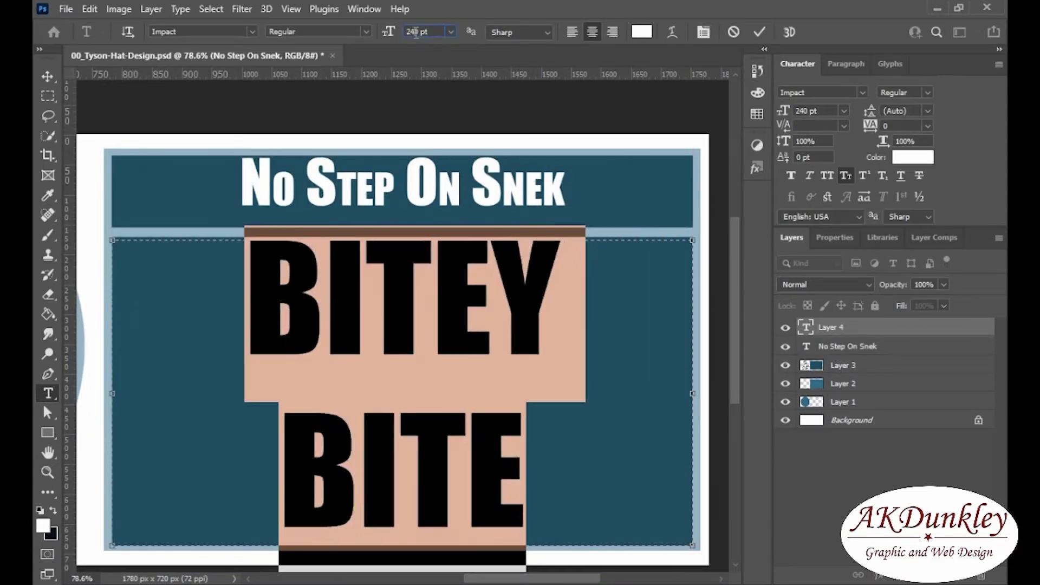
pyautogui.hotkey('ctrl', 'Return')
# Enlarge the 'No Step On Snek' heading to 130 pt
pyautogui.click(379, 184)
pyautogui.hotkey('ctrl', 'a')
pyautogui.moveTo(389, 32); pyautogui.dragTo(726, 73)
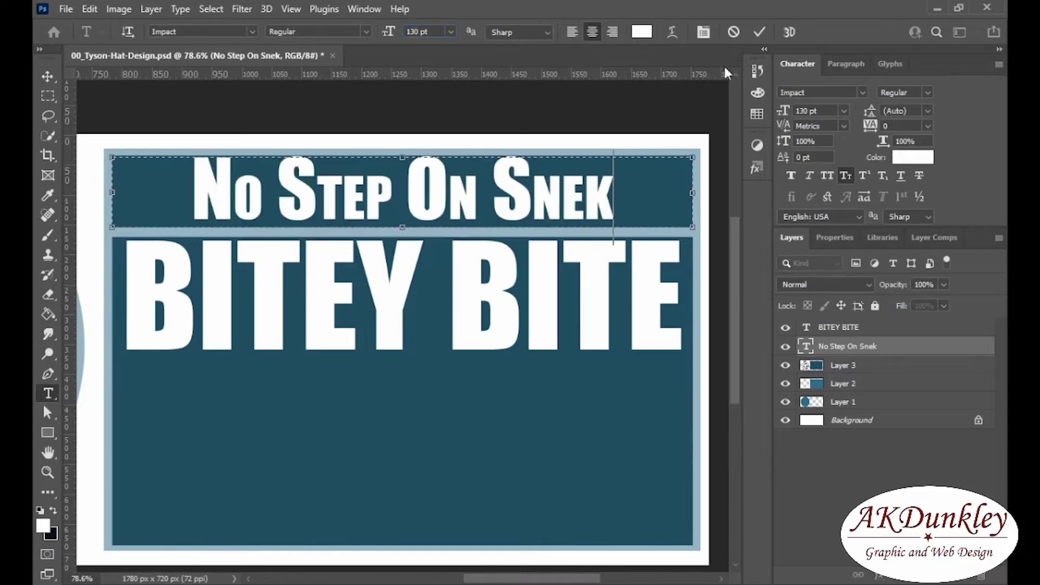
pyautogui.hotkey('ctrl', 'Return')
# Stretch 'BITEY BITE' taller with Free Transform to fill its panel
pyautogui.press('v')
pyautogui.click(344, 306)
pyautogui.hotkey('ctrl', 't')
pyautogui.moveTo(402, 351); pyautogui.dragTo(414, 526)
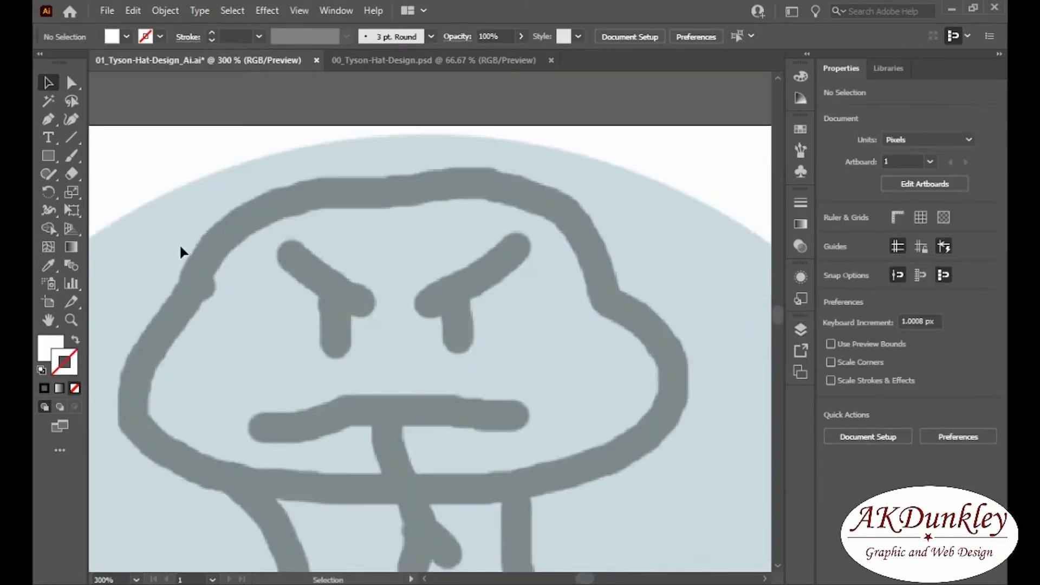
# Switch to the Pen tool to trace the faded snake sketch
pyautogui.press('p')
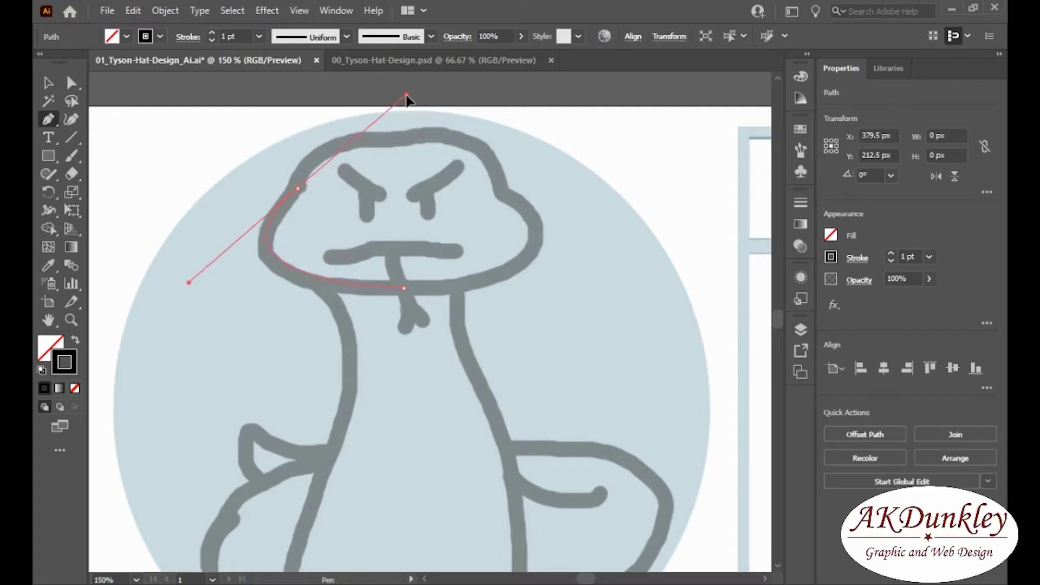
# Finish the half-head outline curve, mirror a copy to complete the head, and thicken the stroke
pyautogui.scroll(3, 407, 99)
pyautogui.moveTo(297, 289); pyautogui.dragTo(317, 298)
pyautogui.click(399, 242)
pyautogui.press('v')
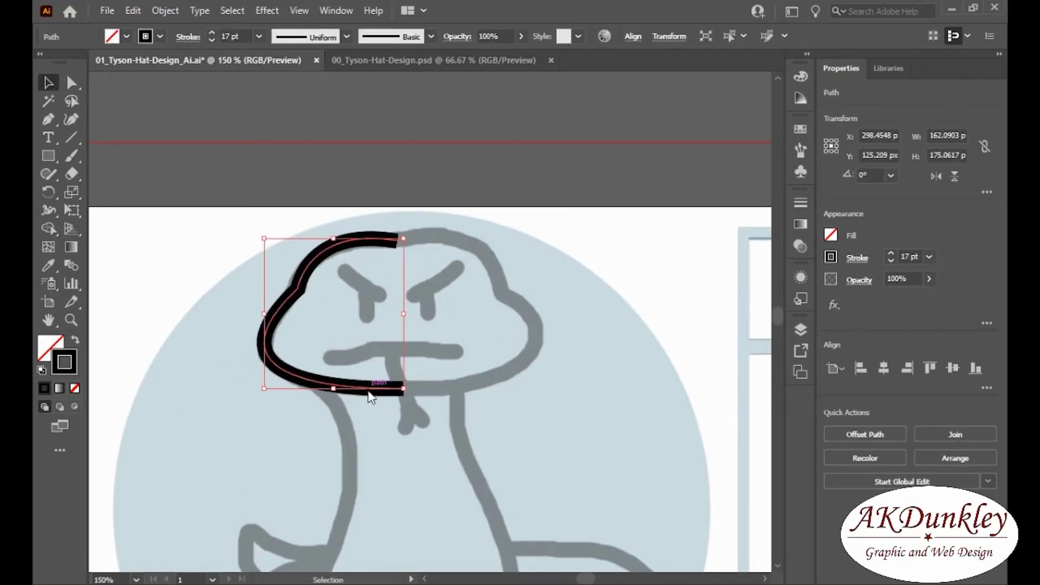
pyautogui.click(374, 224)
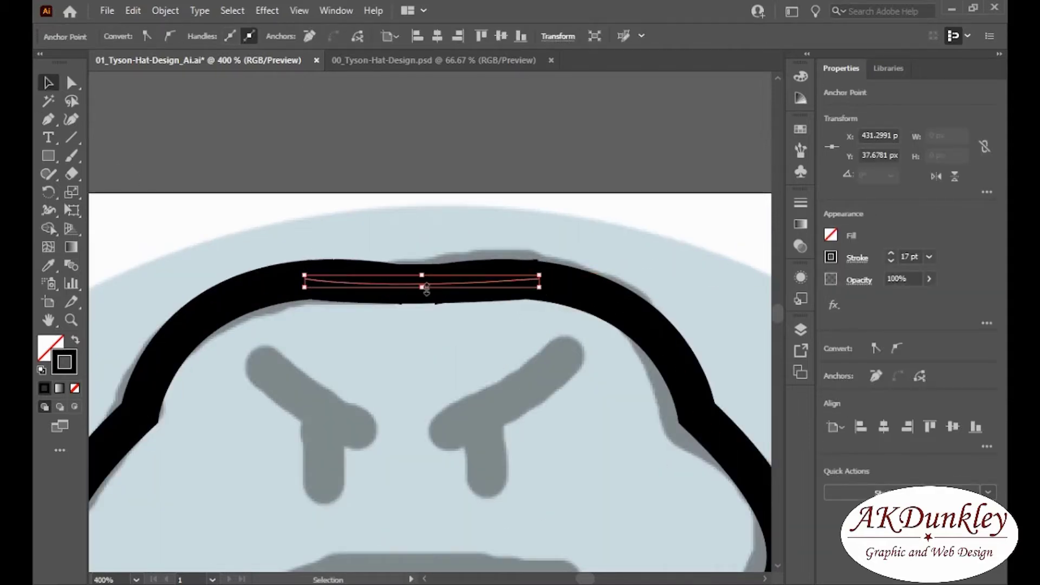
pyautogui.click(211, 33)
pyautogui.click(212, 33)
pyautogui.click(212, 33)
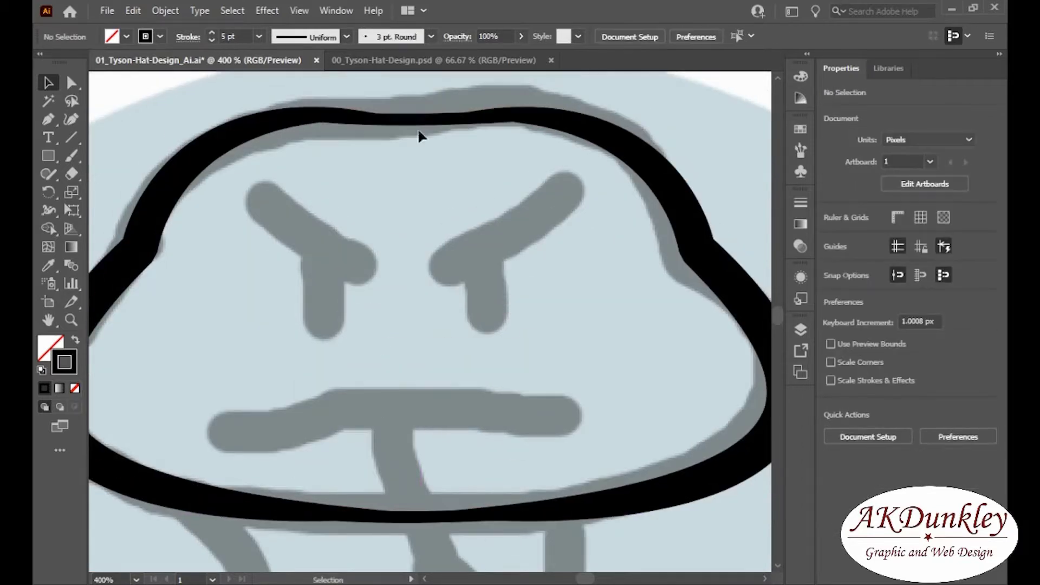
pyautogui.click(352, 205)
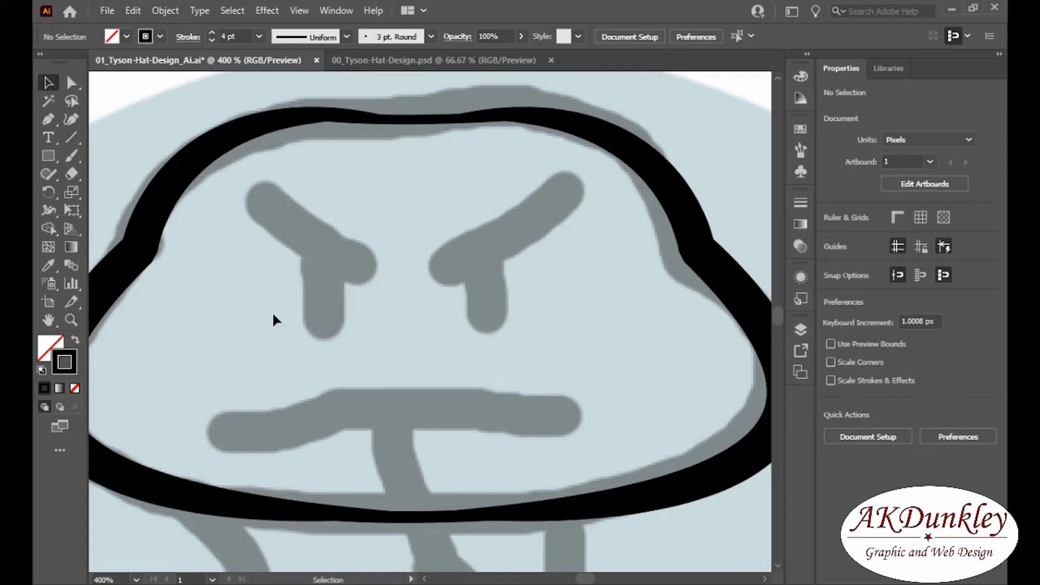
# Trace the left eyebrow as a tapered 7 pt stroke
pyautogui.press('p')
pyautogui.click(226, 205)
pyautogui.click(332, 228)
pyautogui.click(363, 268)
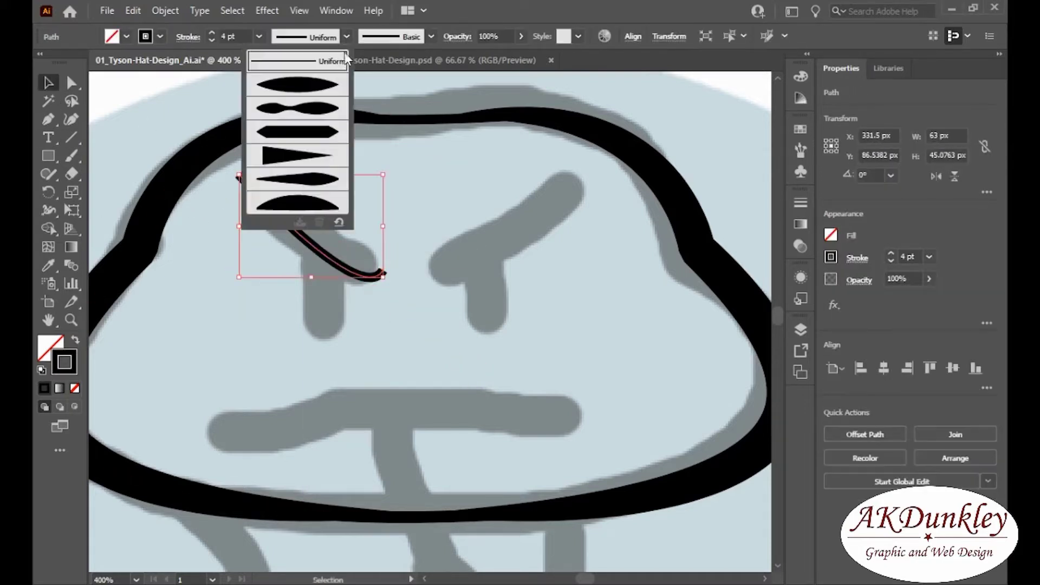
pyautogui.click(347, 36)
pyautogui.click(306, 60)
pyautogui.click(212, 32)
pyautogui.click(212, 32)
pyautogui.click(211, 32)
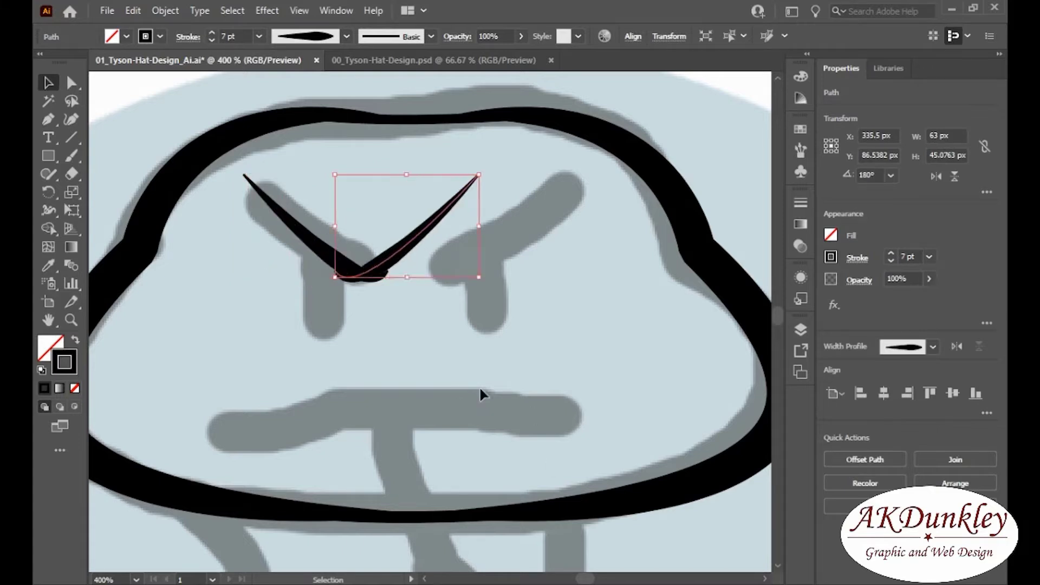
# Draw a black oval eye under the eyebrow and mirror the eye and eyebrow to the right
pyautogui.press('l')
pyautogui.moveTo(305, 236); pyautogui.dragTo(346, 340)
pyautogui.hotkey('shift', 'x')
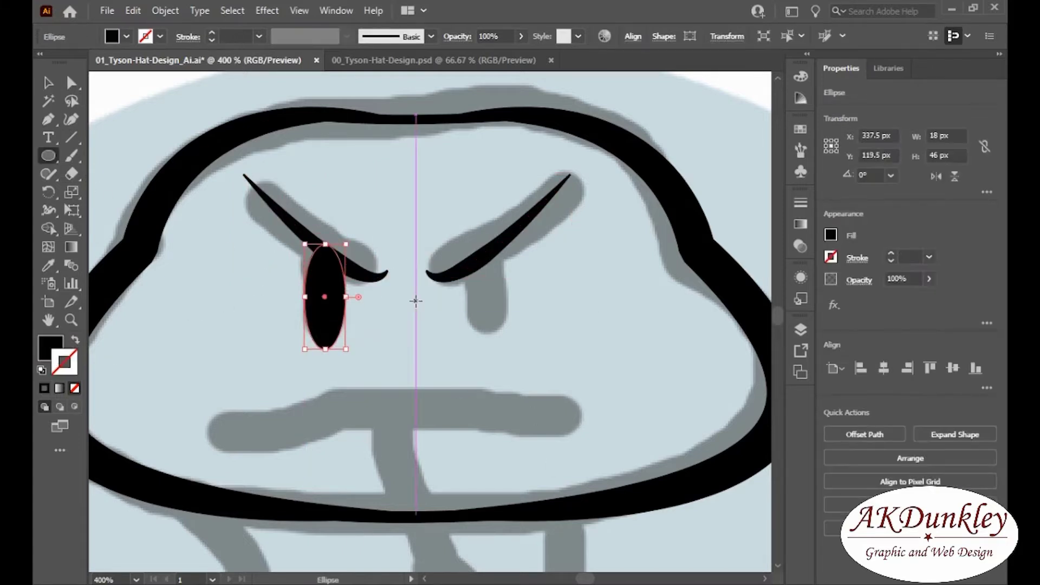
pyautogui.click(499, 317)
pyautogui.hotkey('ctrl', 'z')
pyautogui.hotkey('ctrl', 'z')
pyautogui.hotkey('ctrl', 'shift', 'z')
pyautogui.hotkey('ctrl', 'shift', 'z')
pyautogui.click(449, 374)
pyautogui.scroll(-2, 449, 373)
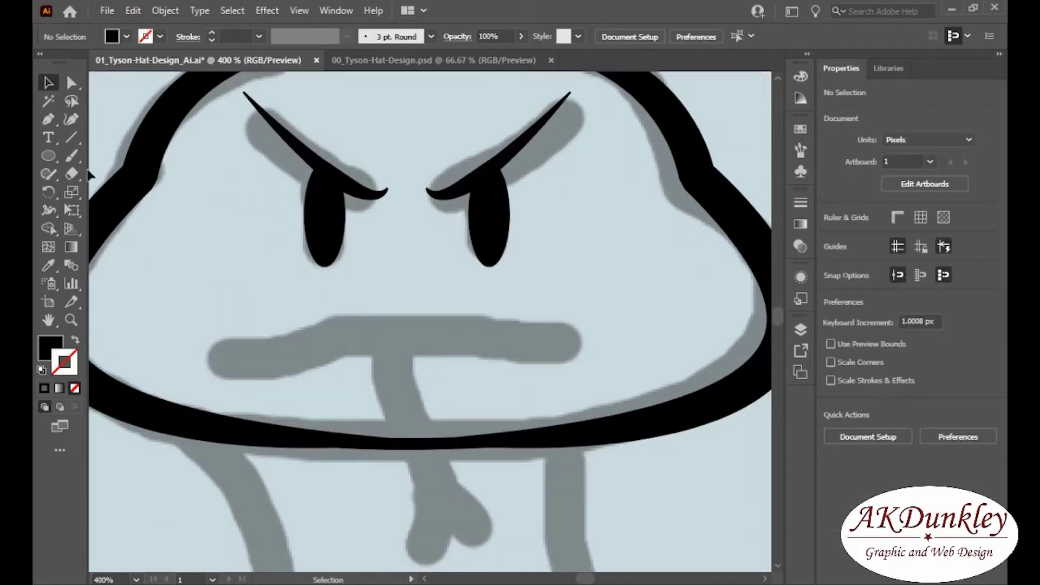
pyautogui.press('p')
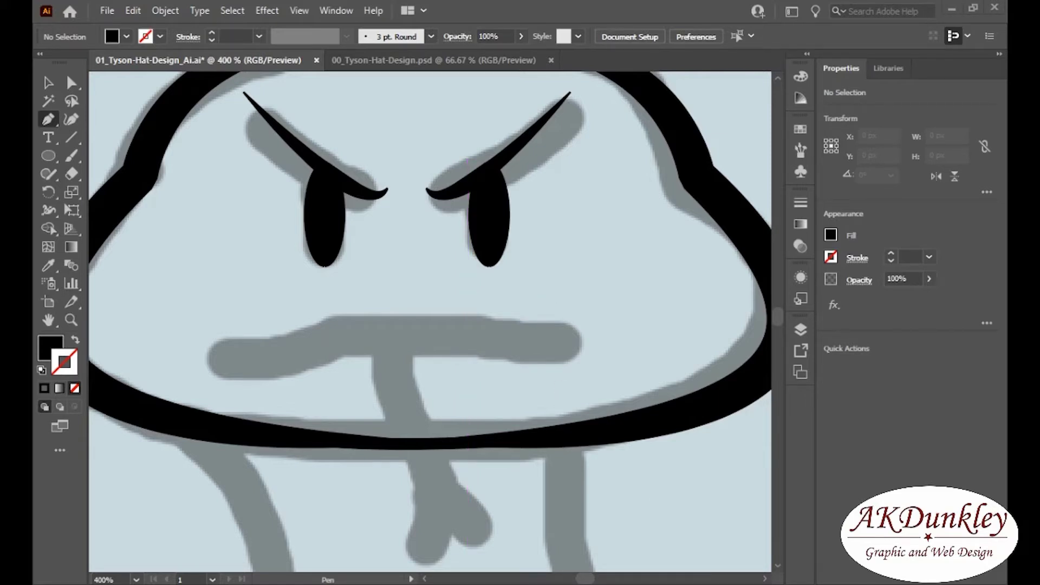
# Trace the mouth curve, widen it into an inverted V, and thicken its stroke
pyautogui.scroll(3, 408, 325)
pyautogui.click(416, 392)
pyautogui.moveTo(345, 441); pyautogui.dragTo(304, 452)
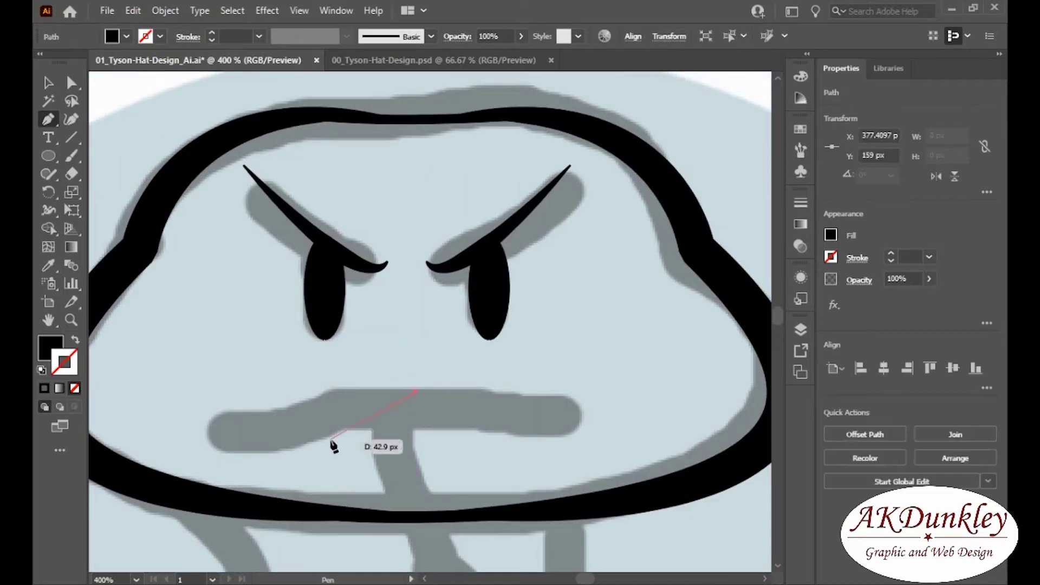
pyautogui.click(291, 88)
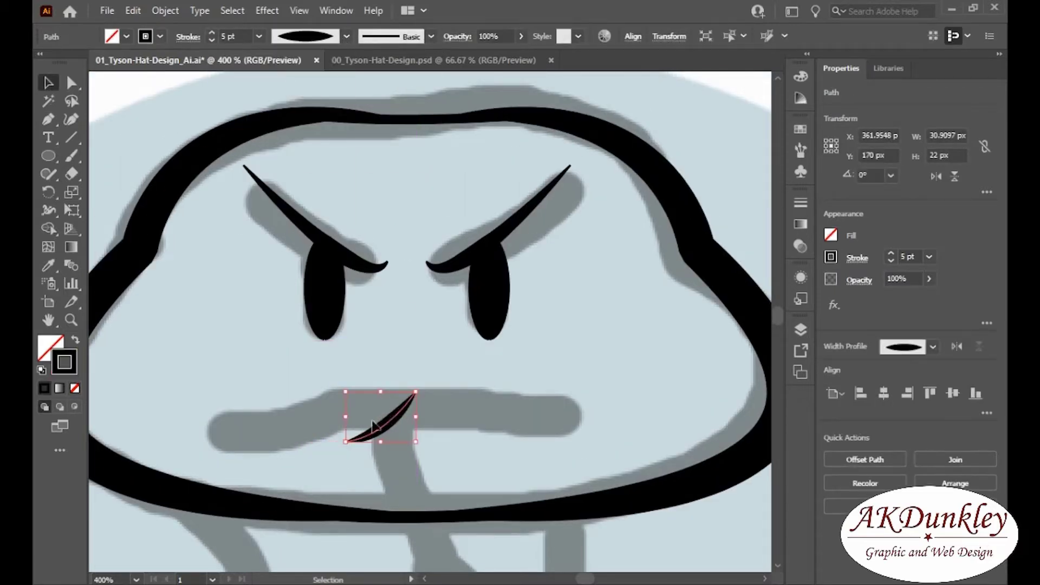
pyautogui.click(469, 404)
pyautogui.moveTo(520, 471); pyautogui.dragTo(536, 459)
pyautogui.scroll(5, 441, 383)
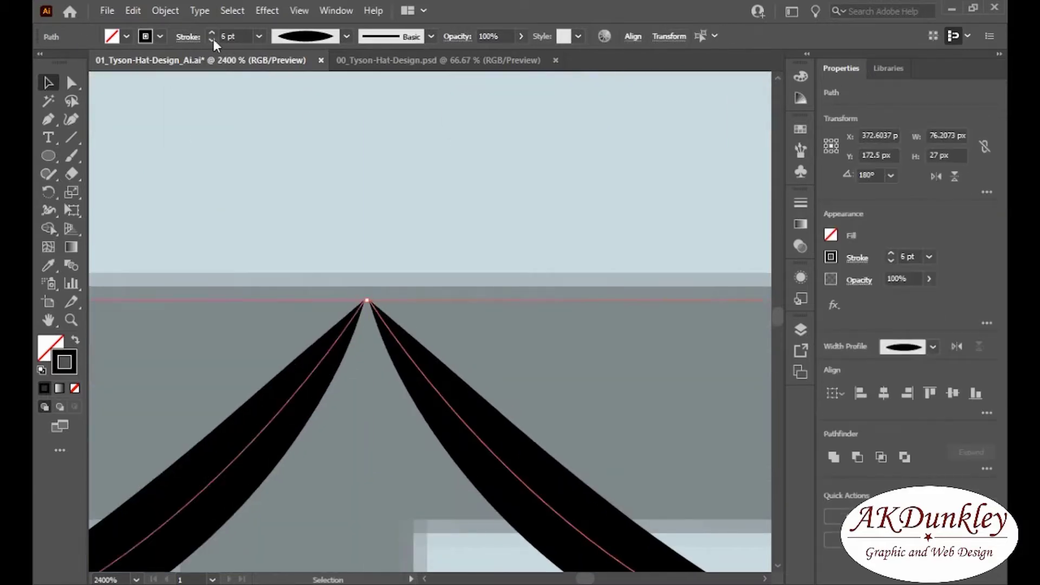
pyautogui.click(211, 32)
pyautogui.scroll(-5, 370, 291)
# Draw the tongue down from the mouth's apex with an elliptical width profile at 6 pt
pyautogui.press('p')
pyautogui.scroll(-2, 370, 291)
pyautogui.scroll(5, 383, 156)
pyautogui.click(383, 156)
pyautogui.scroll(-5, 383, 155)
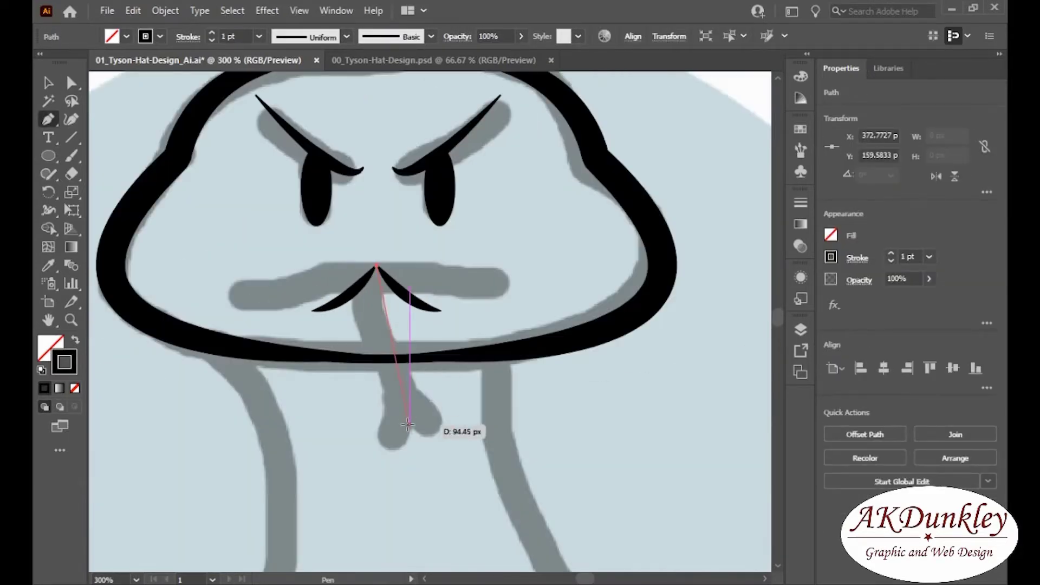
pyautogui.moveTo(484, 523); pyautogui.dragTo(453, 506)
pyautogui.scroll(10, 374, 268)
pyautogui.press('v')
pyautogui.moveTo(482, 288); pyautogui.dragTo(467, 253)
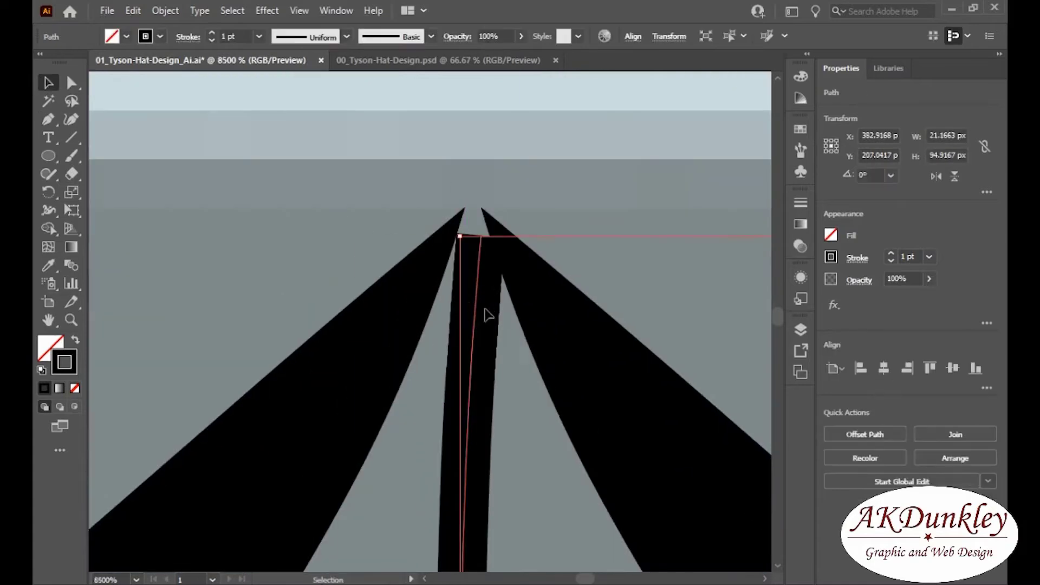
pyautogui.click(305, 36)
pyautogui.click(309, 186)
pyautogui.click(211, 33)
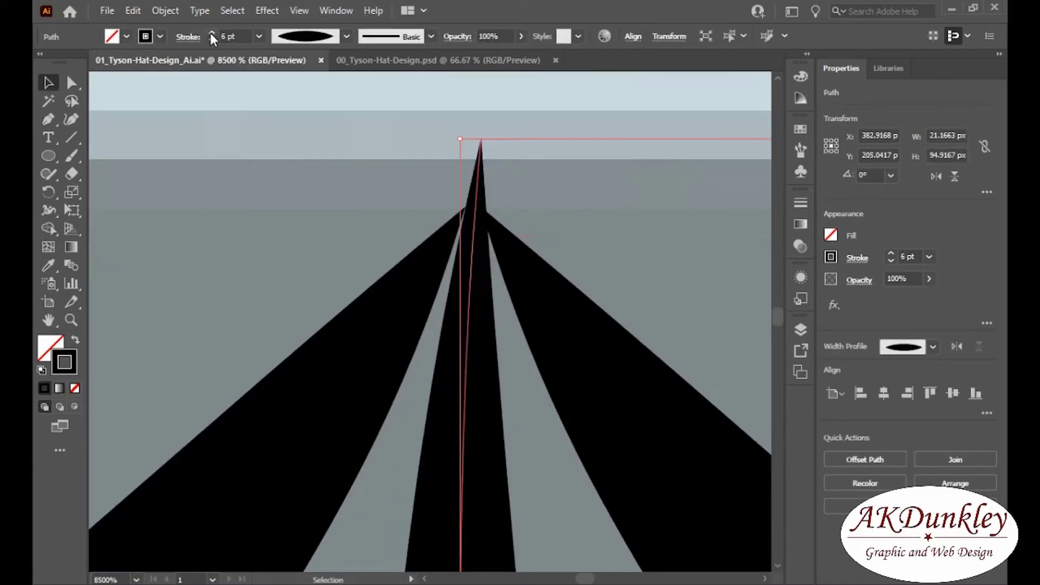
pyautogui.scroll(-1, 454, 270)
pyautogui.click(336, 146)
# Align the mouth curves to the apex and reposition the mouth strokes together
pyautogui.moveTo(437, 360); pyautogui.dragTo(442, 355)
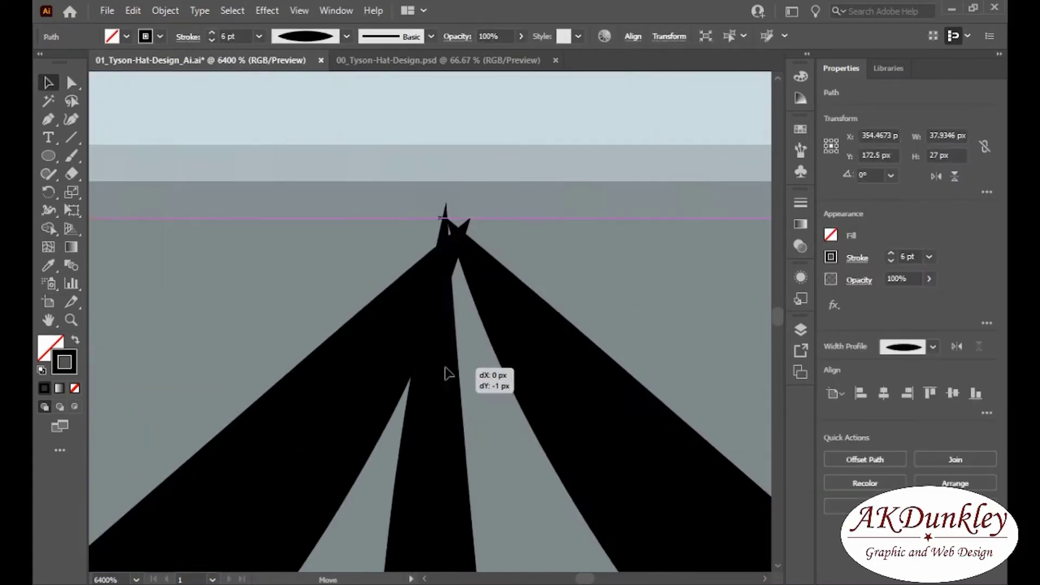
pyautogui.keyDown('shift'); pyautogui.click(564, 399); pyautogui.keyUp('shift')
pyautogui.moveTo(576, 395); pyautogui.dragTo(546, 411)
pyautogui.scroll(-10, 498, 362)
pyautogui.click(609, 344)
pyautogui.scroll(4, 568, 269)
pyautogui.click(450, 279)
pyautogui.click(479, 284)
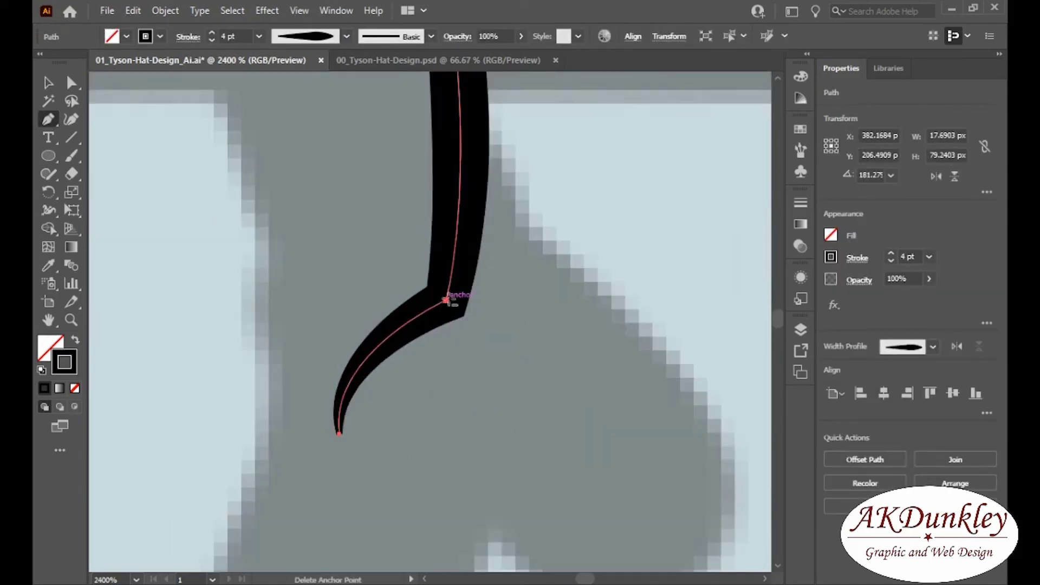
# Add the tongue's second fork prong and adjust its bottom end
pyautogui.click(446, 300)
pyautogui.click(551, 433)
pyautogui.press('v')
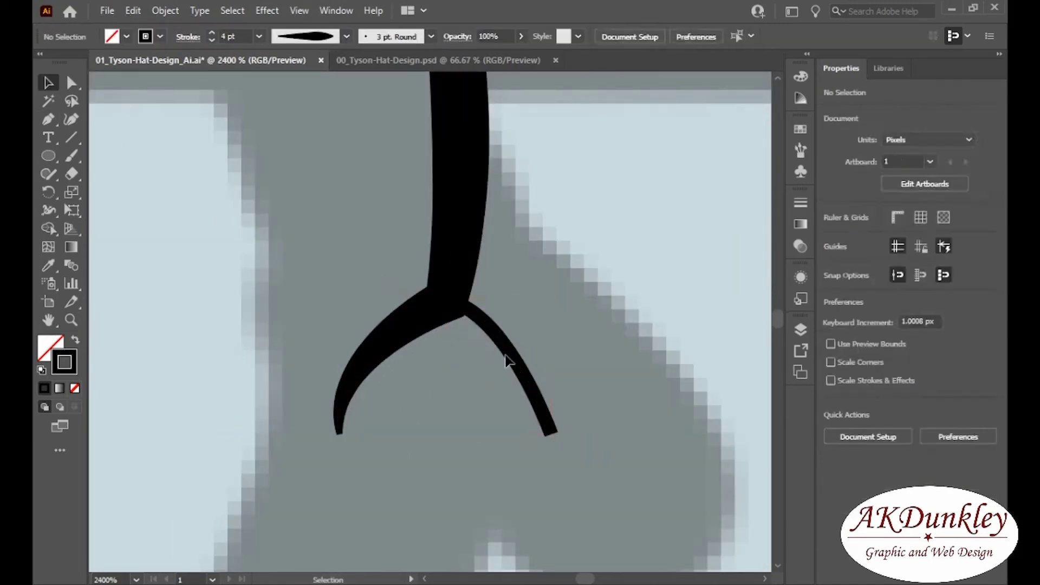
pyautogui.click(509, 368)
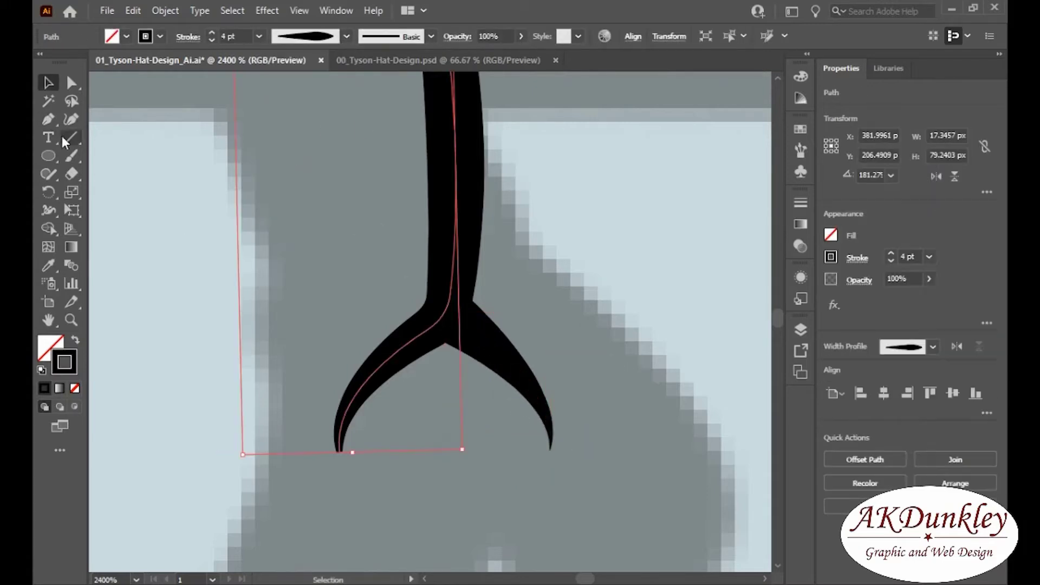
pyautogui.click(433, 328)
pyautogui.press('p')
pyautogui.click(340, 451)
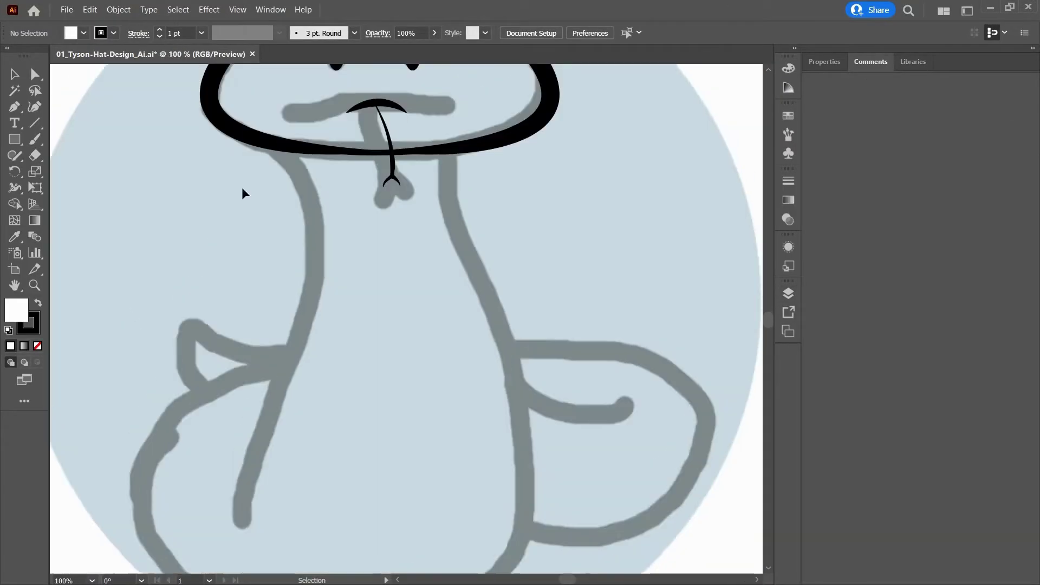
# Draw the left neck outline and bend it into an S-curve with the Curvature tool
pyautogui.click(14, 107)
pyautogui.click(264, 157)
pyautogui.moveTo(313, 297); pyautogui.dragTo(299, 425)
pyautogui.click(240, 525)
pyautogui.press('v')
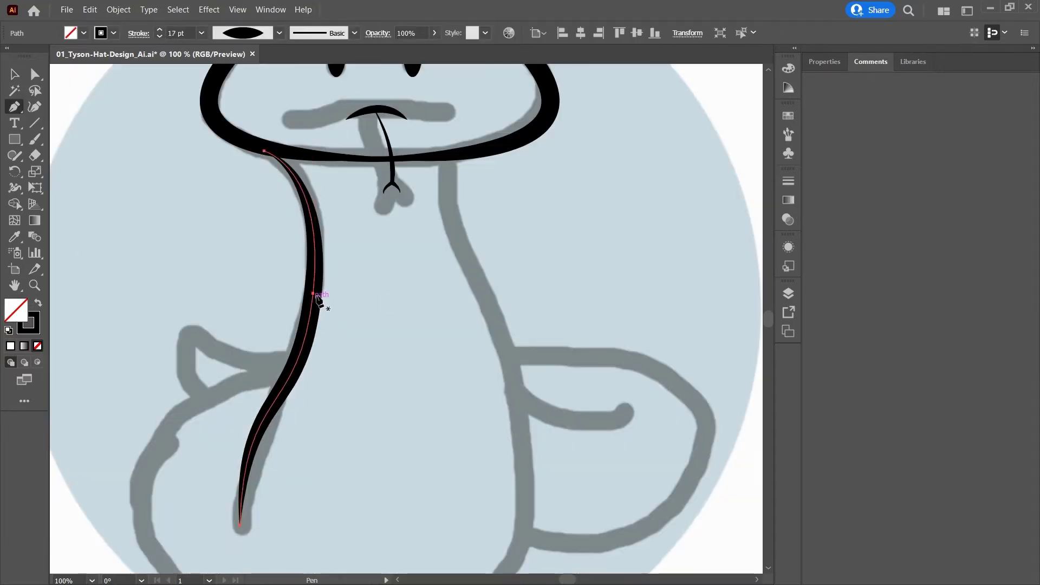
pyautogui.hotkey('shift', '`')
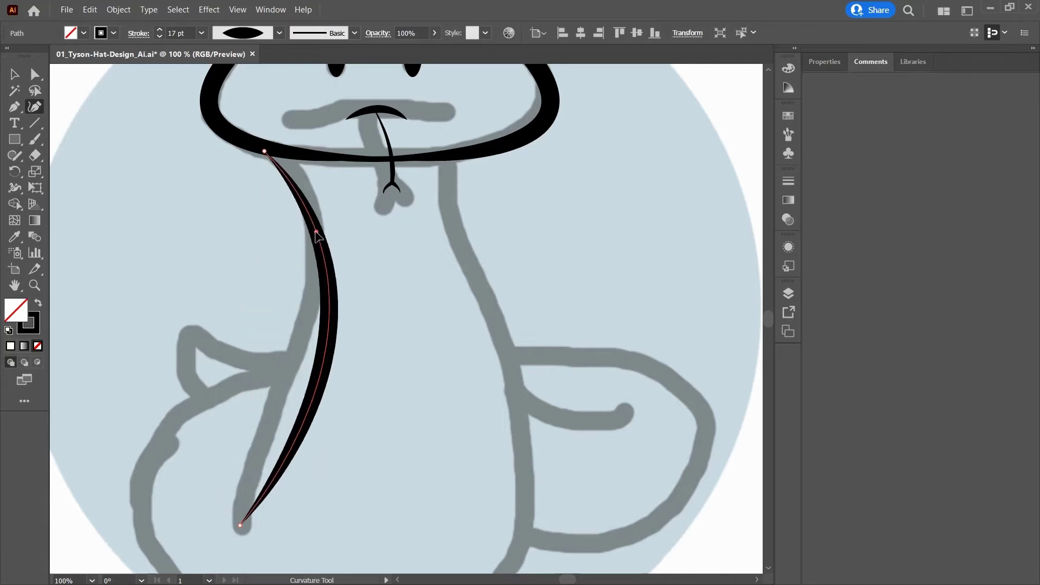
pyautogui.moveTo(250, 347); pyautogui.dragTo(288, 367)
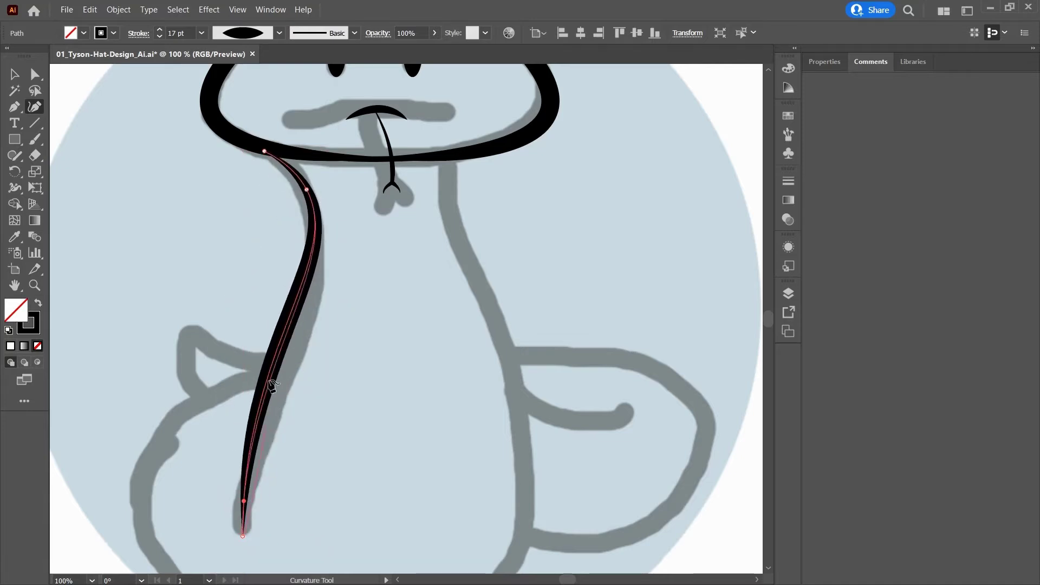
pyautogui.click(244, 501)
pyautogui.click(307, 190)
pyautogui.press('Escape')
# Try a right neck outline, then undo it and deselect the left neck path
pyautogui.click(452, 145)
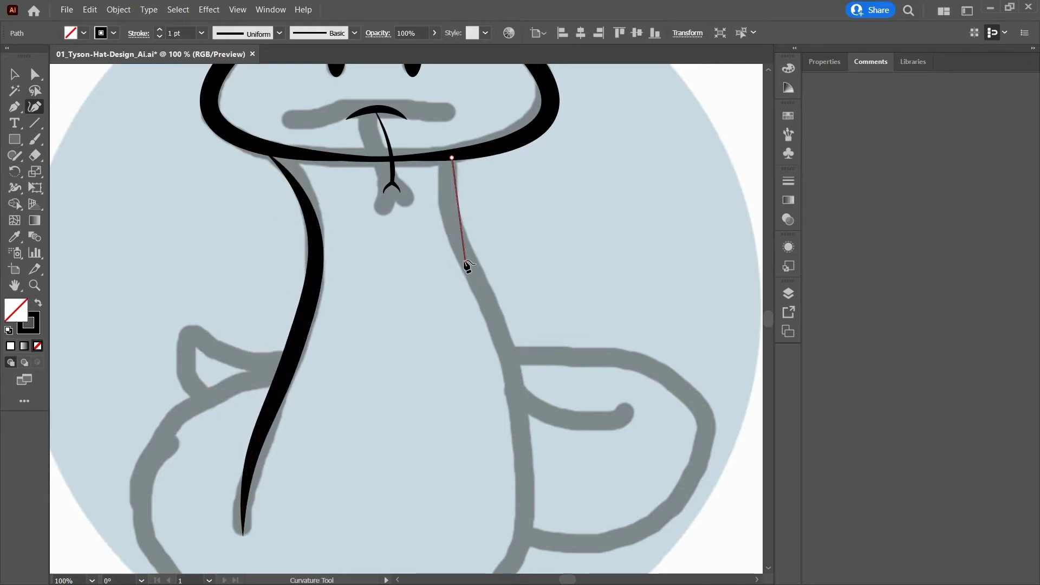
pyautogui.click(451, 191)
pyautogui.click(455, 231)
pyautogui.scroll(-1, 472, 277)
pyautogui.hotkey('ctrl', 'z')
pyautogui.scroll(-1, 458, 114)
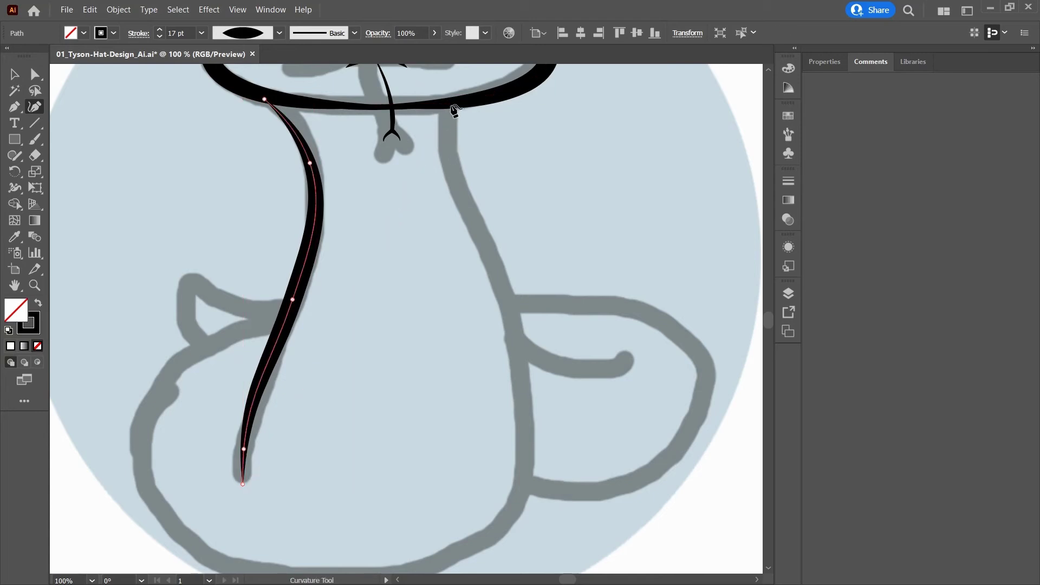
pyautogui.press('Escape')
pyautogui.scroll(-1, 336, 528)
# Draw the long body outline around the right side and bottom, then adjust its curves
pyautogui.click(439, 508)
pyautogui.click(504, 464)
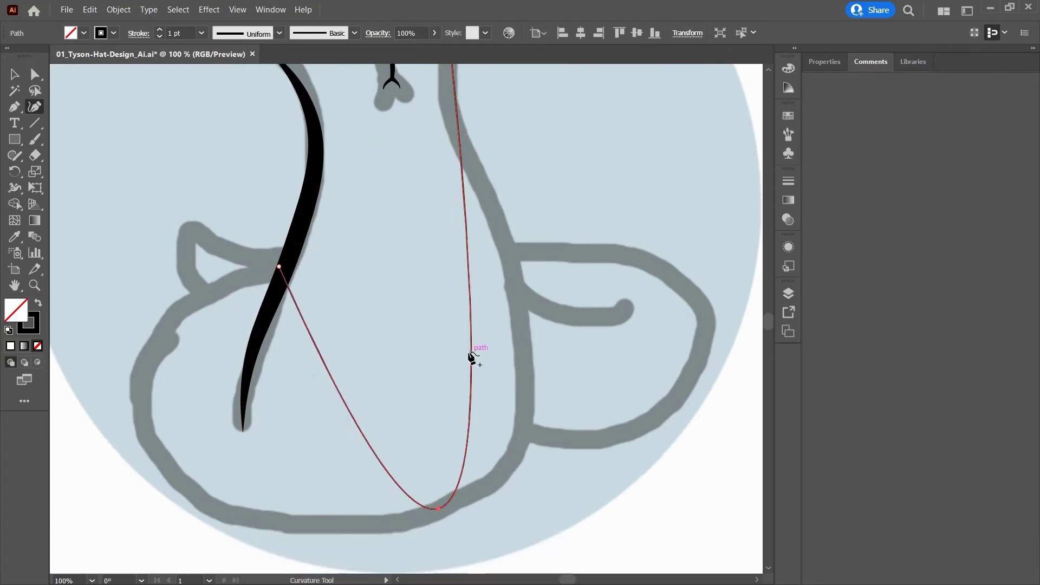
pyautogui.scroll(1, 472, 341)
pyautogui.click(451, 162)
pyautogui.click(486, 223)
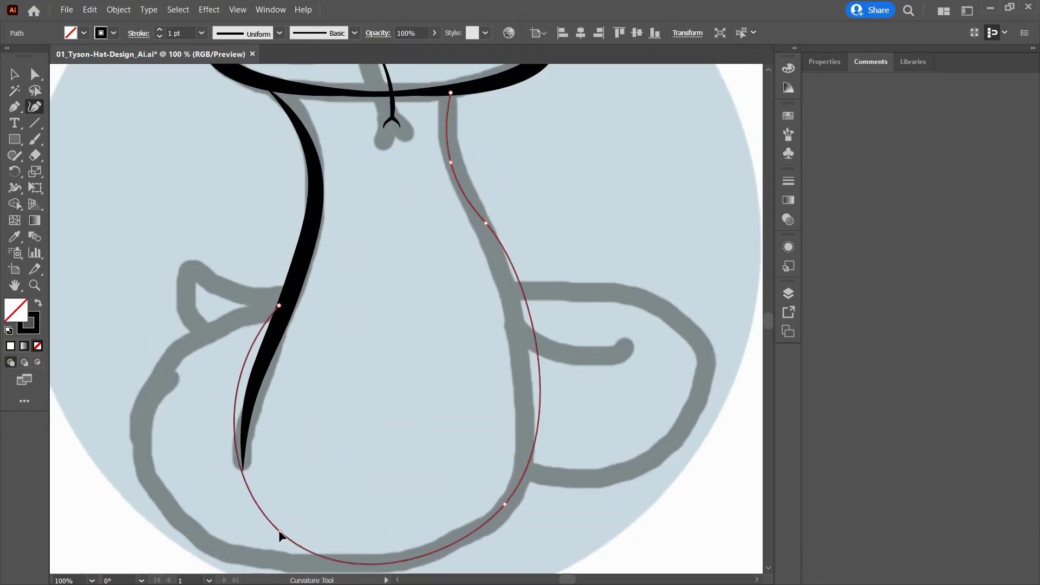
pyautogui.click(139, 425)
pyautogui.click(187, 531)
pyautogui.scroll(-1, 282, 542)
pyautogui.click(344, 523)
pyautogui.moveTo(486, 184); pyautogui.dragTo(477, 175)
pyautogui.moveTo(505, 465); pyautogui.dragTo(497, 478)
pyautogui.moveTo(451, 124); pyautogui.dragTo(455, 122)
pyautogui.scroll(1, 344, 525)
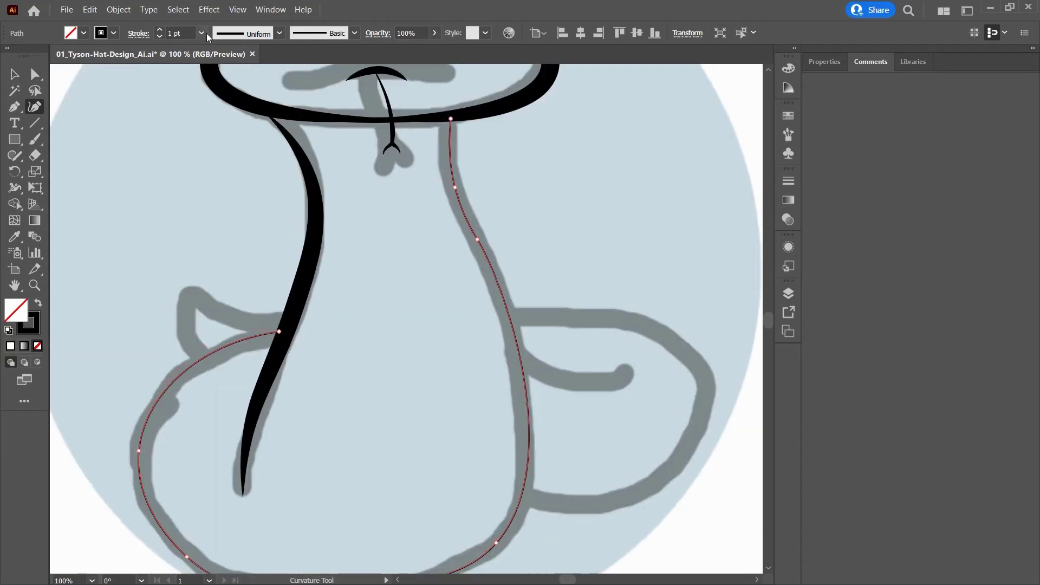
# Give the outlines a 17 pt tapered black stroke, undoing unwanted stroke changes
pyautogui.press('i')
pyautogui.click(258, 244)
pyautogui.press('v')
pyautogui.scroll(-1, 407, 524)
pyautogui.hotkey('shift', '`')
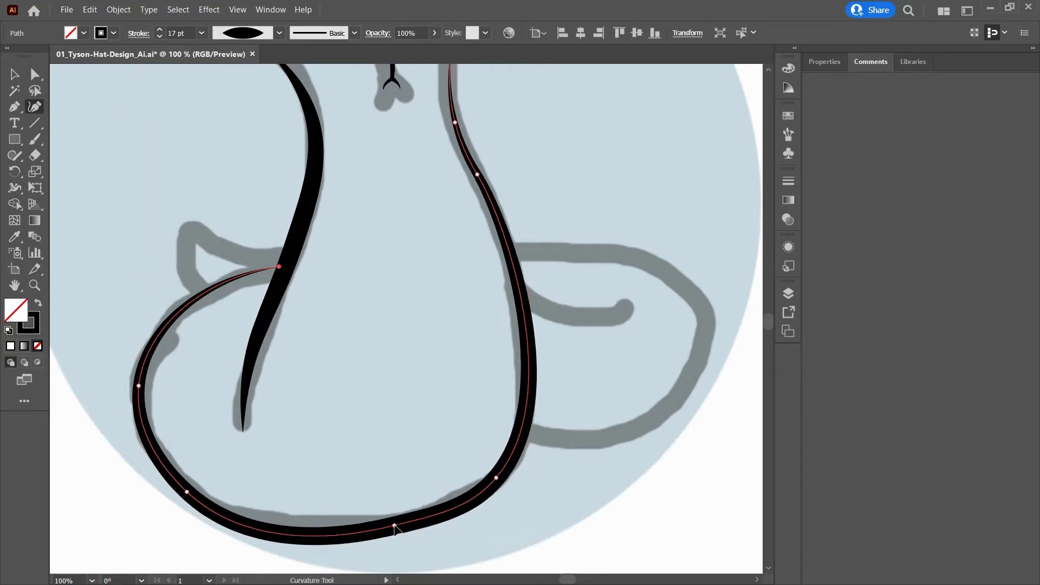
pyautogui.scroll(2, 374, 357)
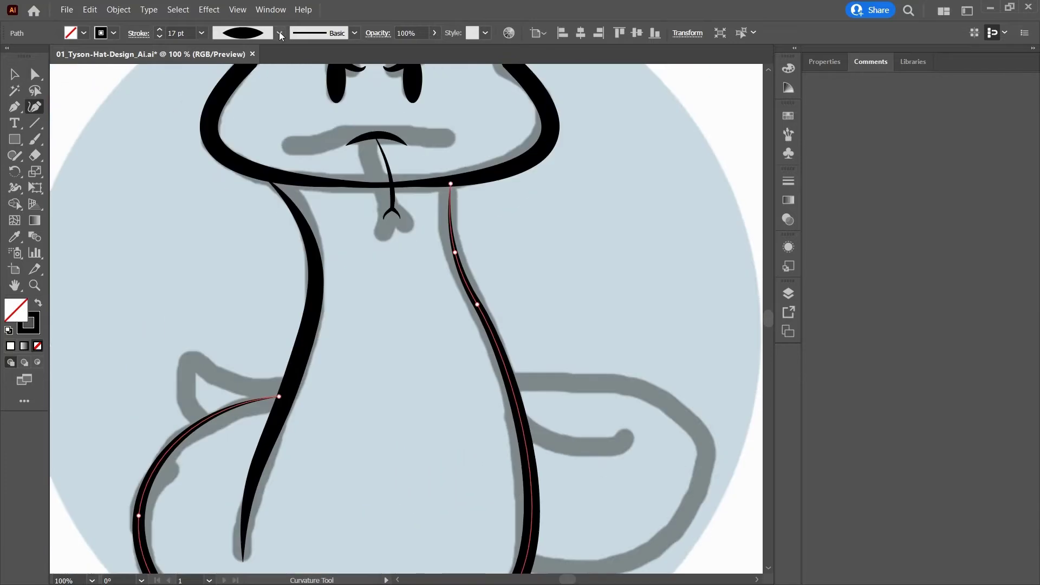
pyautogui.press('v')
pyautogui.hotkey('ctrl', 'z')
pyautogui.hotkey('ctrl', 'z')
pyautogui.hotkey('ctrl', 'z')
pyautogui.hotkey('ctrl', 'z')
pyautogui.hotkey('ctrl', 'z')
pyautogui.hotkey('ctrl', 'z')
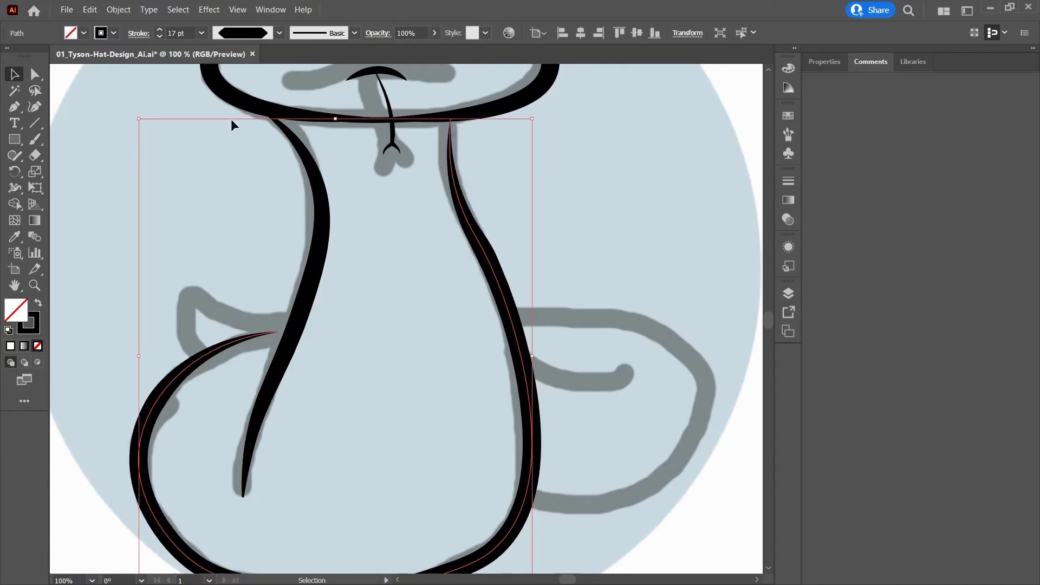
pyautogui.hotkey('ctrl', 'z')
pyautogui.scroll(4, 152, 277)
# Draw a short tail stroke beside the body with the Pen tool
pyautogui.press('p')
pyautogui.click(526, 335)
pyautogui.click(626, 346)
pyautogui.press('v')
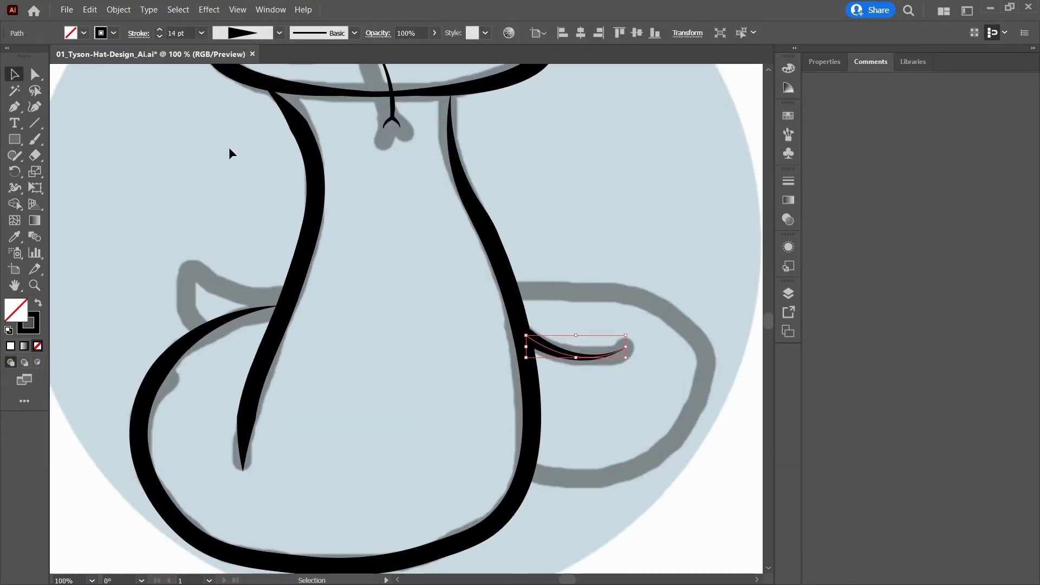
pyautogui.click(234, 140)
# Draw the looping right tail coil and give it the thick tapered stroke
pyautogui.press('p')
pyautogui.click(528, 472)
pyautogui.moveTo(710, 362); pyautogui.dragTo(725, 200)
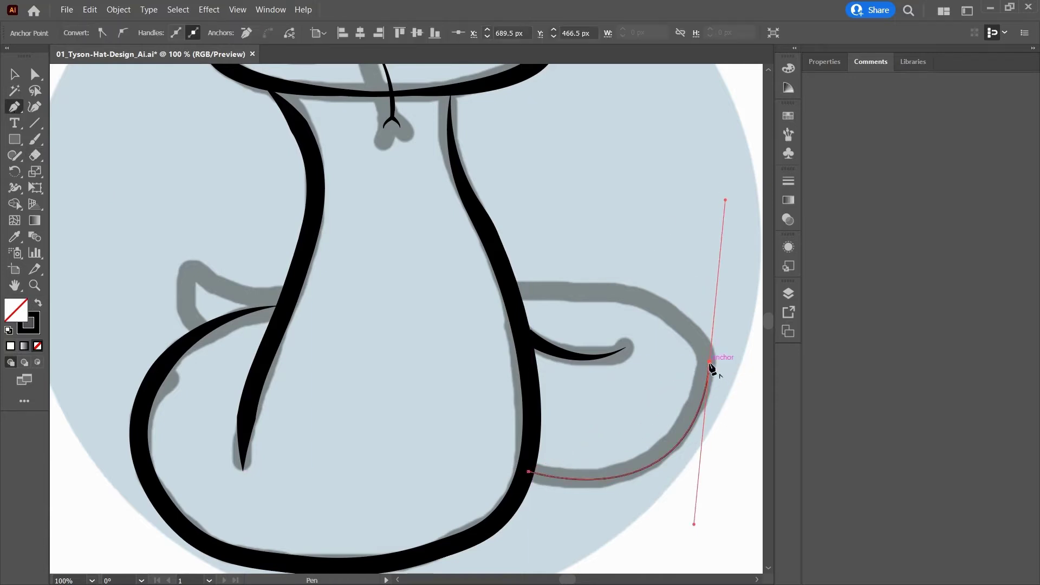
pyautogui.hotkey('shift', '~')
pyautogui.click(528, 471)
pyautogui.click(514, 290)
pyautogui.click(690, 331)
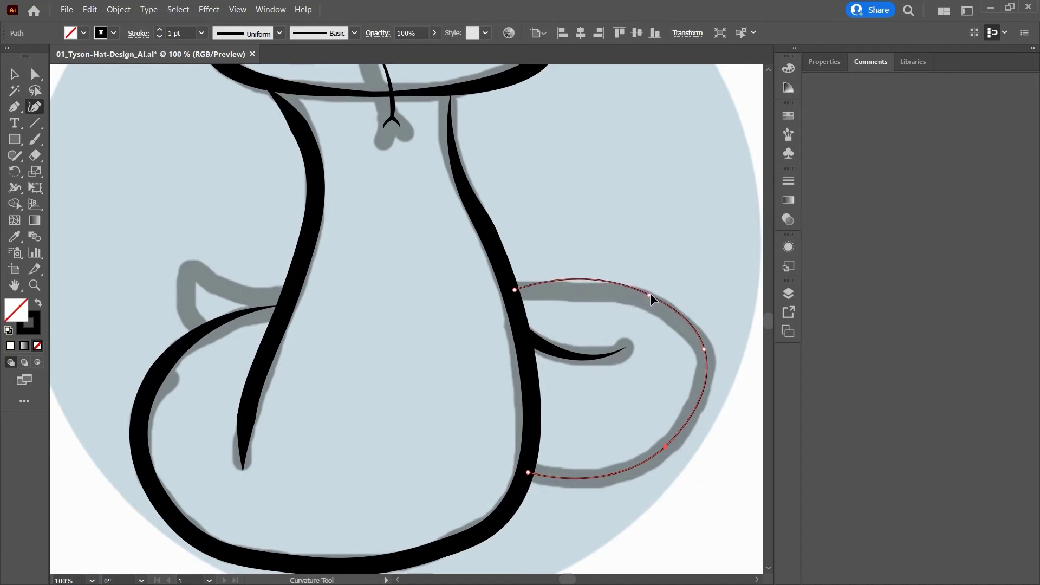
pyautogui.press('i')
pyautogui.click(234, 67)
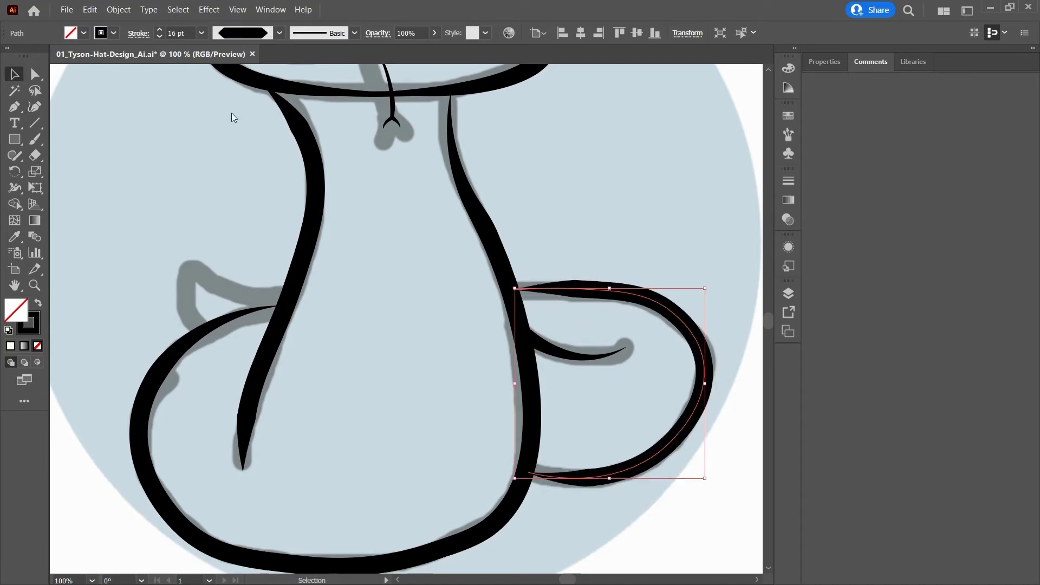
# Add the small left curl, then deselect and view the whole line drawing
pyautogui.hotkey('ctrl', 'shift', 'a')
pyautogui.click(190, 262)
pyautogui.click(197, 329)
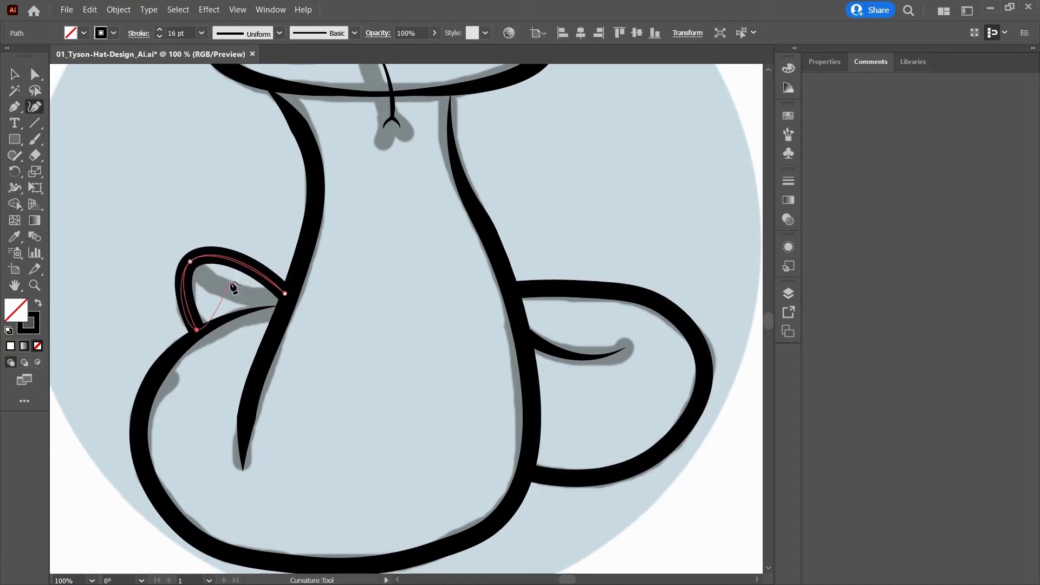
pyautogui.click(187, 306)
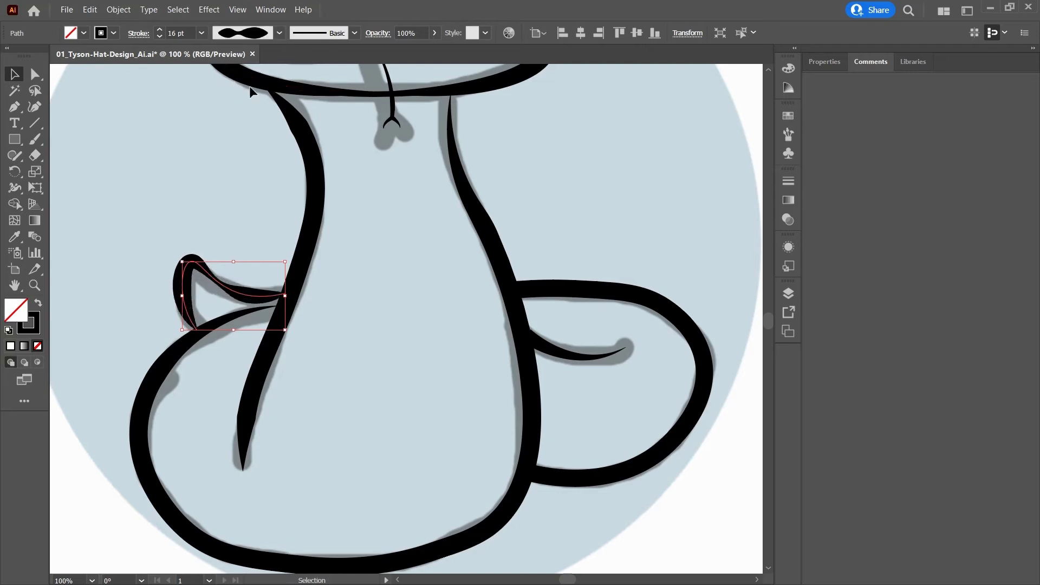
pyautogui.hotkey('ctrl', 'shift', 'a')
pyautogui.scroll(-5, 188, 207)
pyautogui.scroll(3, 170, 210)
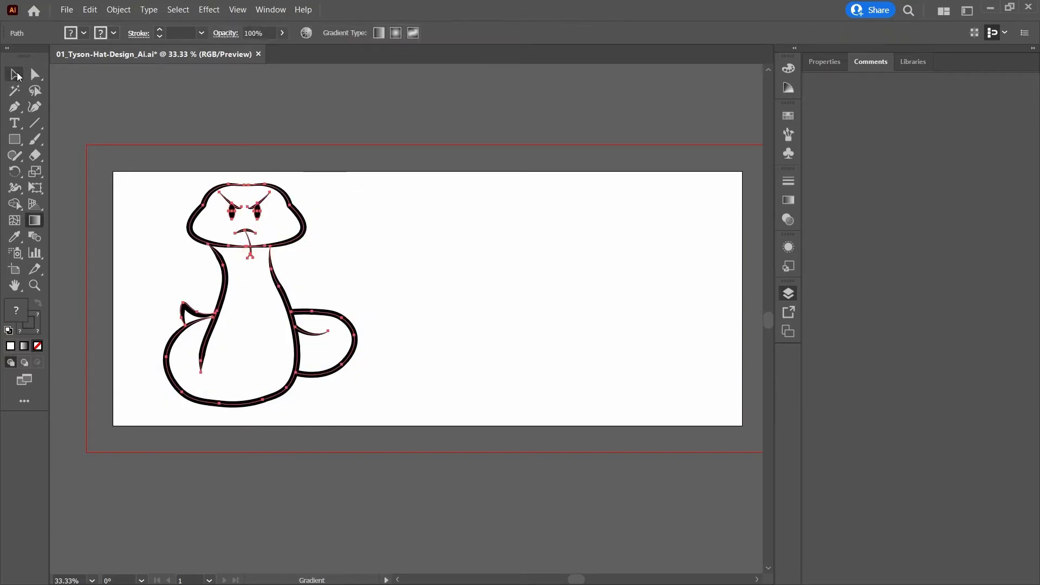
# Type the NO STEP ON SNEK heading in a text frame over the top band
pyautogui.hotkey('ctrl', 'shift', 'a')
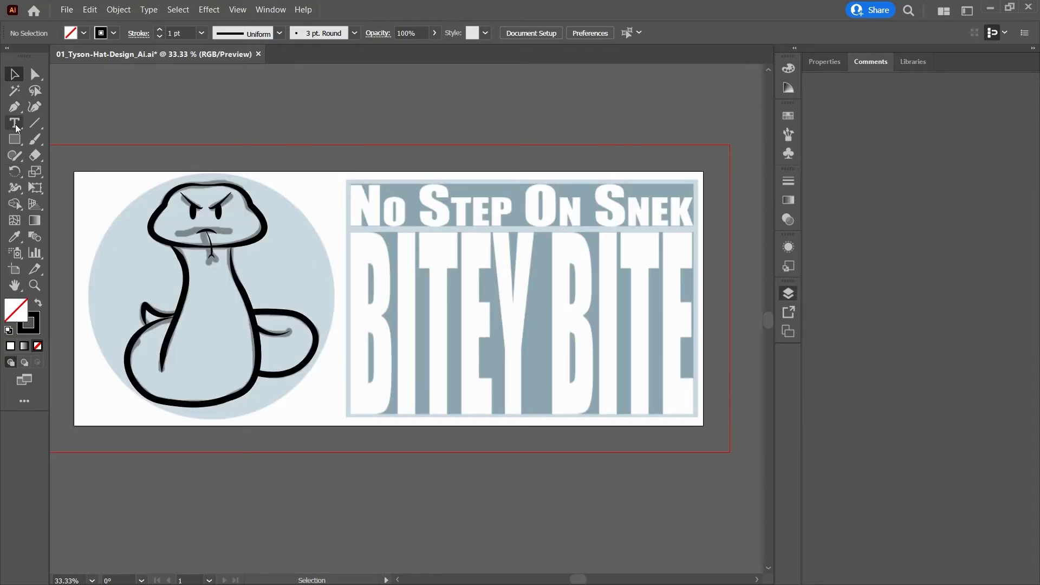
pyautogui.click(16, 128)
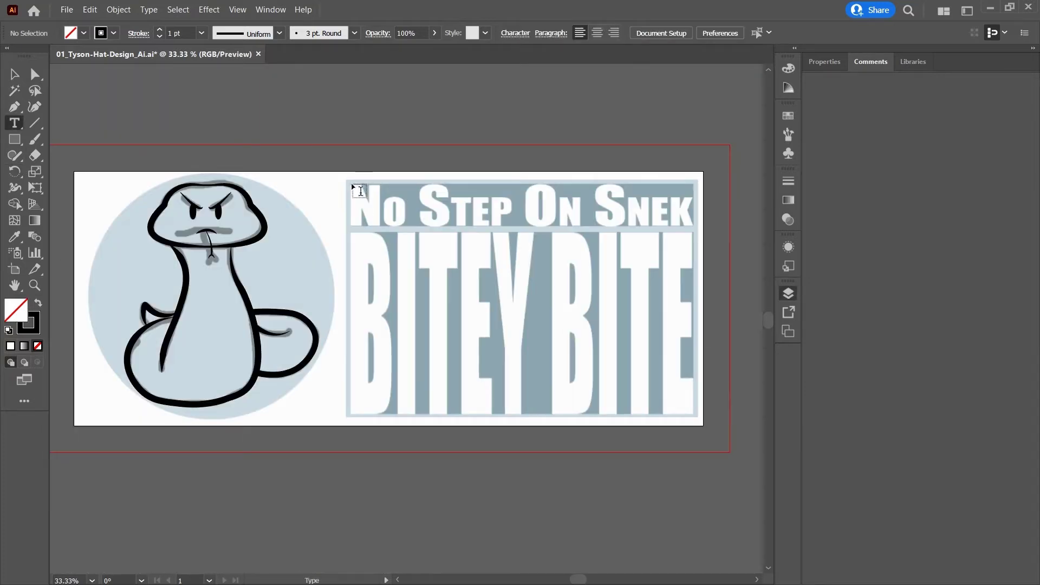
pyautogui.click(394, 205)
pyautogui.write('NO STEP O')
pyautogui.hotkey('ctrl', 'a')
pyautogui.click(671, 32)
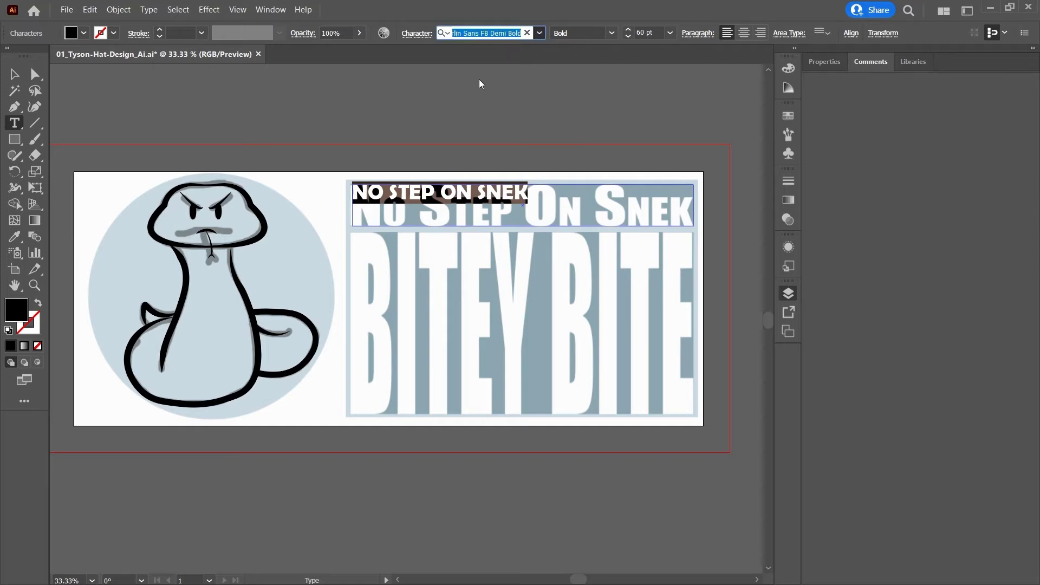
# Set the heading font to Berlin Sans FB Bold and position it in the band
pyautogui.press('Down')
pyautogui.press('Up')
pyautogui.press('Up')
pyautogui.press('Up')
pyautogui.press('Down')
pyautogui.scroll(10, 648, 33)
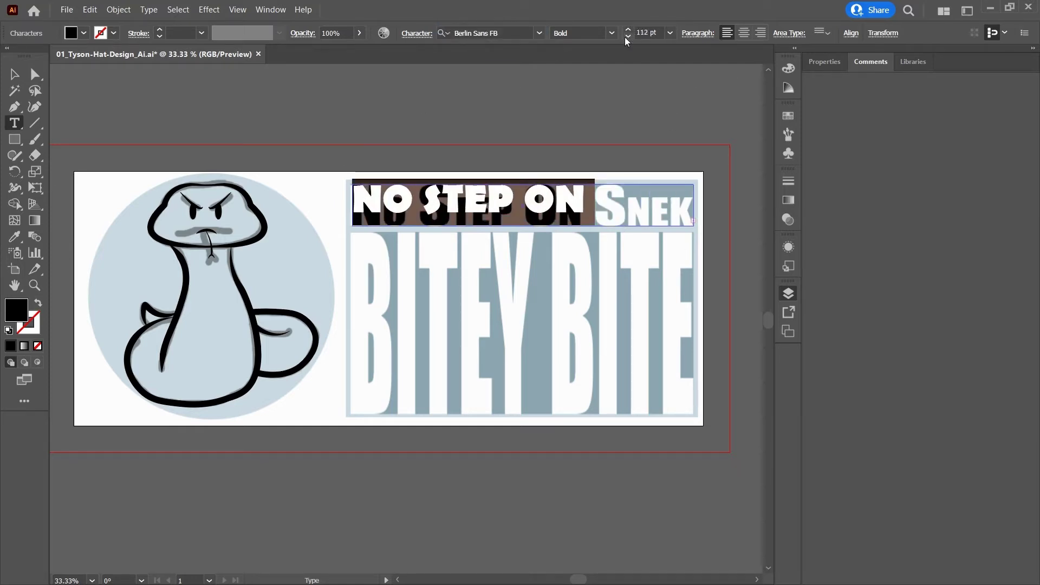
pyautogui.moveTo(497, 211); pyautogui.dragTo(497, 212)
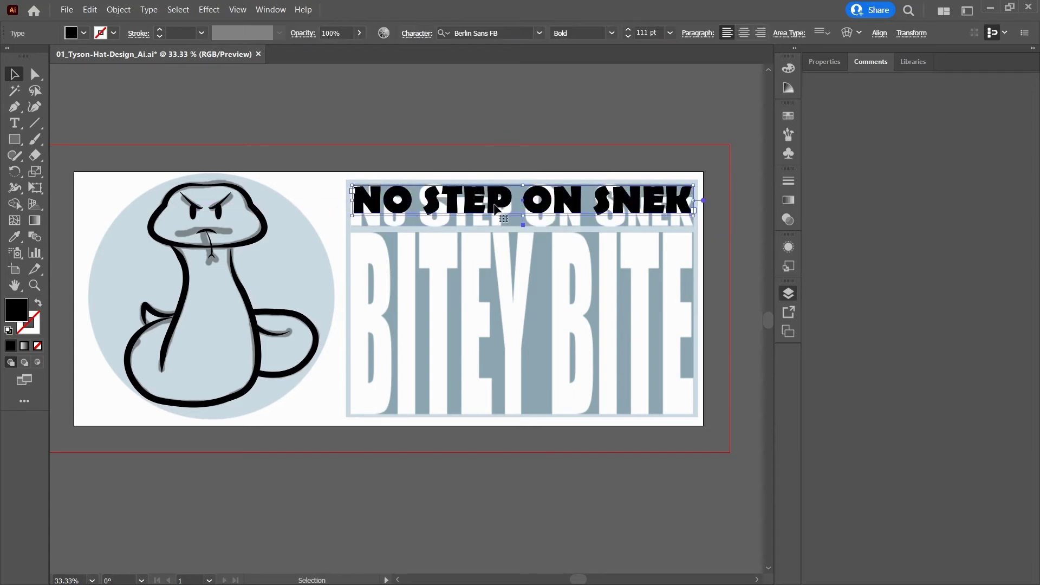
# Enlarge the heading text to 112 pt so it fills the top band
pyautogui.press('a')
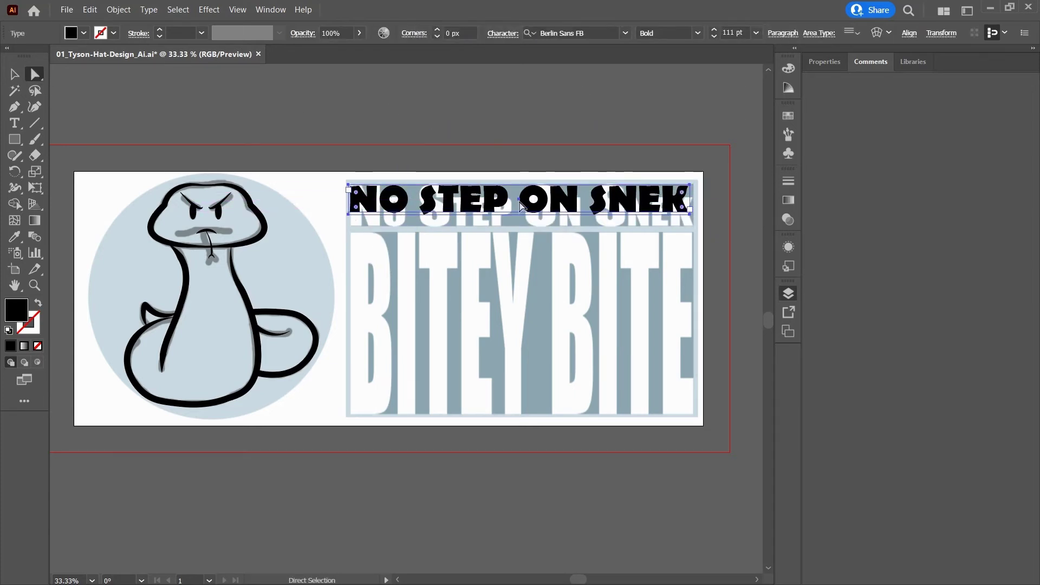
pyautogui.hotkey('ctrl', '=')
pyautogui.press('v')
pyautogui.click(506, 200)
pyautogui.hotkey('ctrl', 'z')
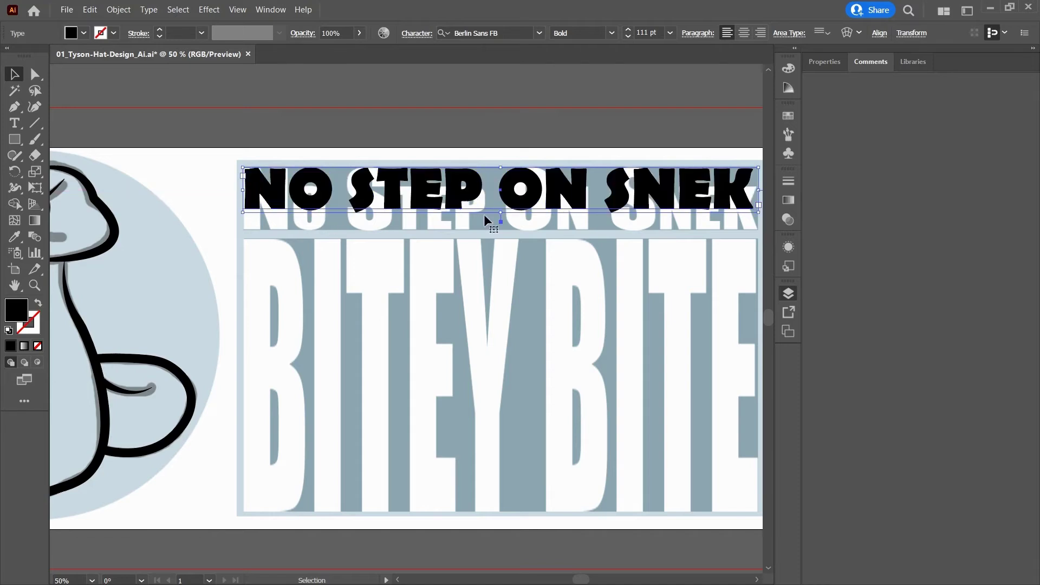
pyautogui.doubleClick(536, 189)
pyautogui.hotkey('ctrl', 'a')
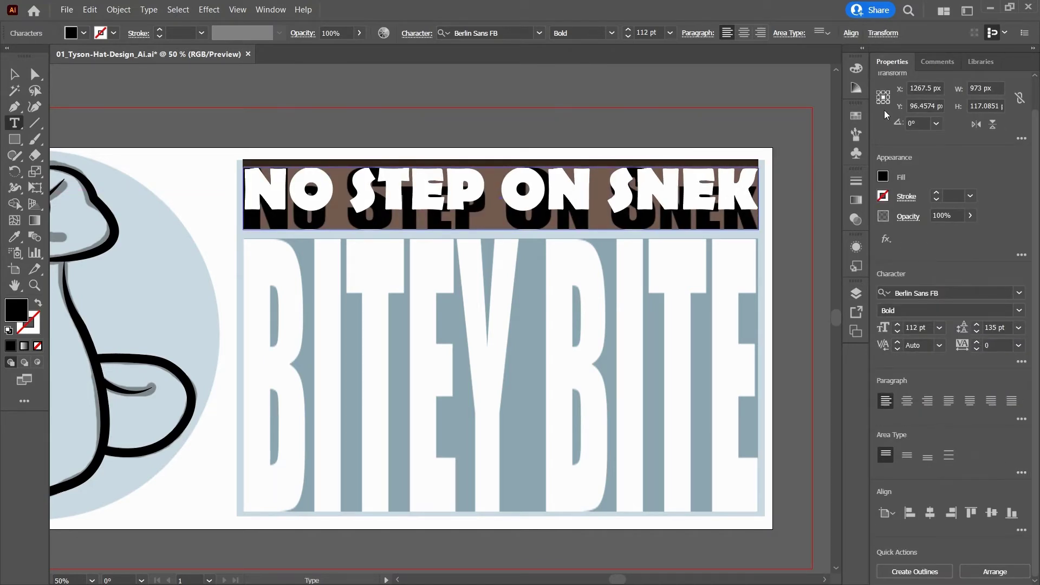
pyautogui.press('Escape')
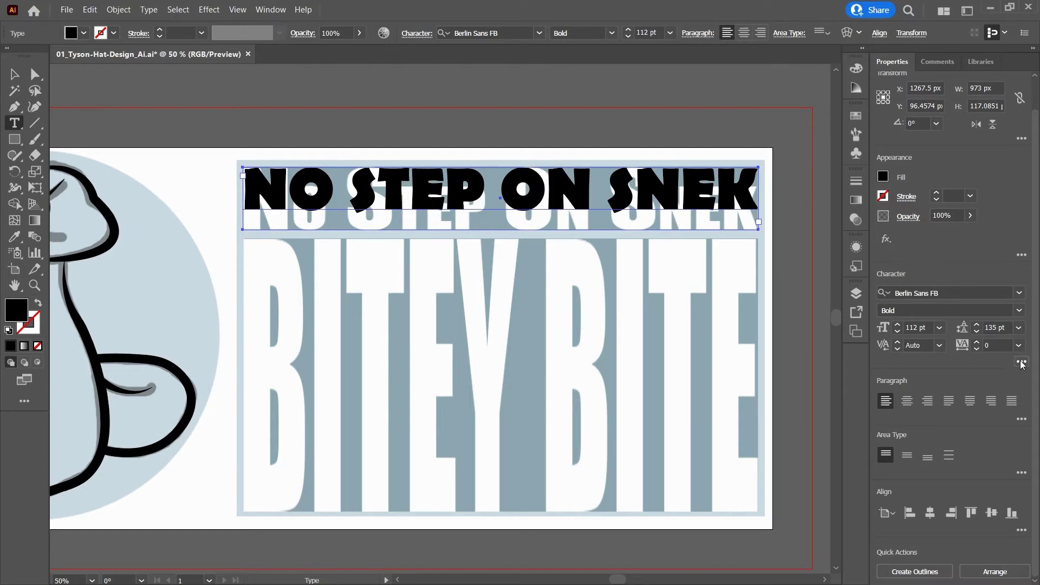
# Copy the heading down beneath it and retype the copy as BITEY BITE
pyautogui.moveTo(503, 232)
pyautogui.mouseDown()
pyautogui.moveTo(503, 215)
pyautogui.moveTo(467, 282)
pyautogui.moveTo(467, 495)
pyautogui.mouseUp()
pyautogui.doubleClick(460, 486)
pyautogui.hotkey('ctrl', 'a')
pyautogui.write('BITEY BITE')
pyautogui.press('Escape')
# Enlarge BITEY BITE to 184 pt, hide the reference layer, and fit the artboard
pyautogui.moveTo(497, 469)
pyautogui.mouseDown()
pyautogui.moveTo(497, 434)
pyautogui.moveTo(498, 443)
pyautogui.mouseUp()
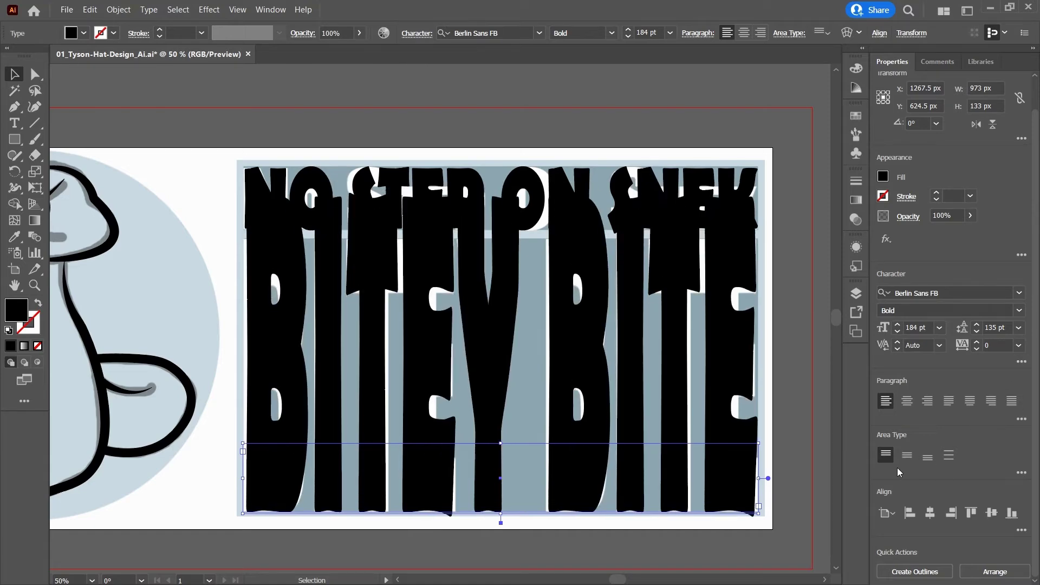
pyautogui.doubleClick(416, 250)
pyautogui.hotkey('ctrl', 'a')
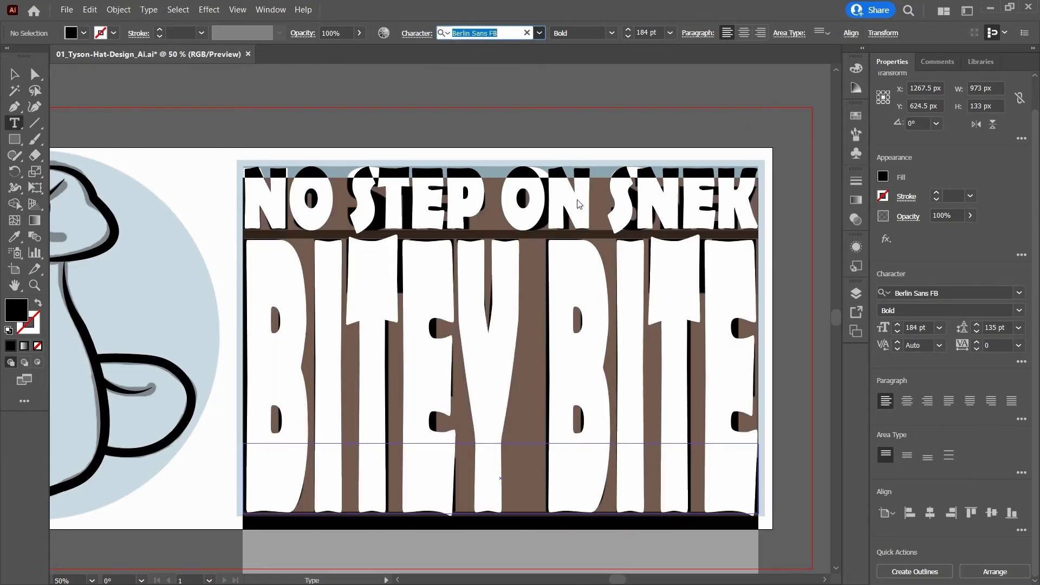
pyautogui.press('Escape')
pyautogui.hotkey('ctrl', '0')
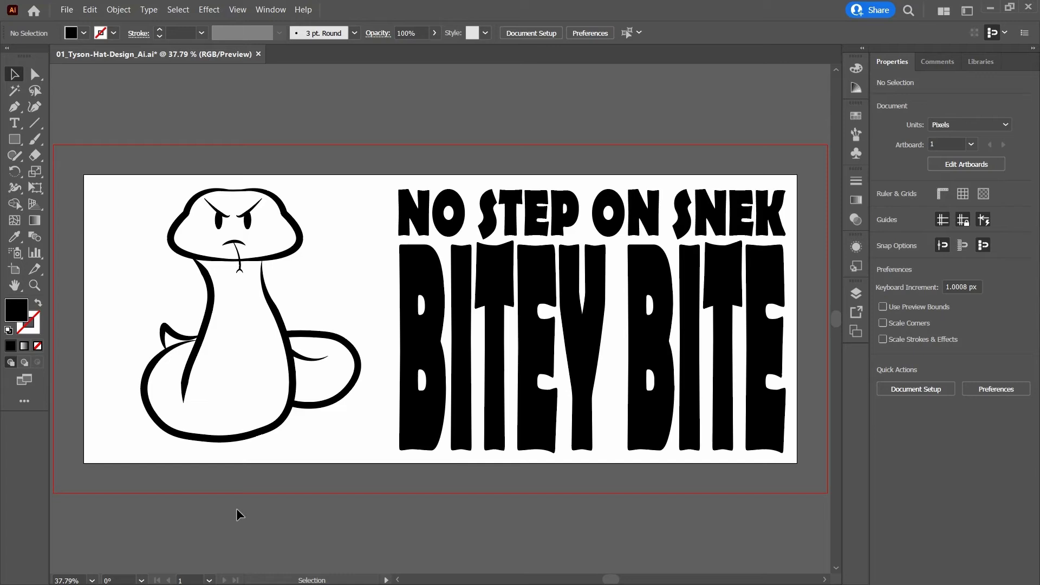
# Trace the snake head's outline with curvature points, undoing one misplaced point
pyautogui.scroll(4, 155, 198)
pyautogui.scroll(1, 155, 198)
pyautogui.click(402, 181)
pyautogui.click(302, 177)
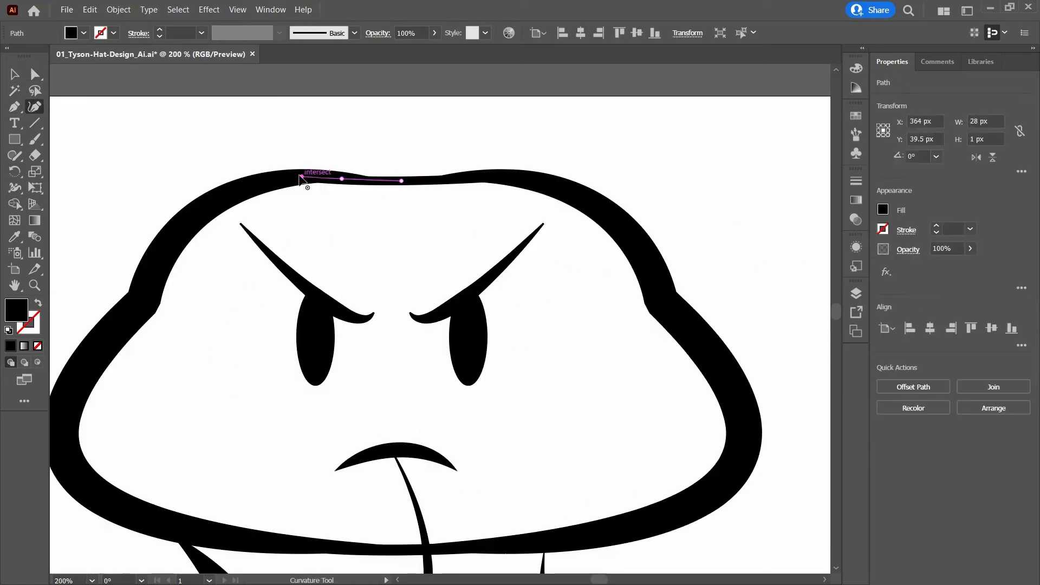
pyautogui.click(172, 240)
pyautogui.click(144, 297)
pyautogui.click(69, 398)
pyautogui.click(98, 499)
pyautogui.click(221, 538)
pyautogui.click(326, 548)
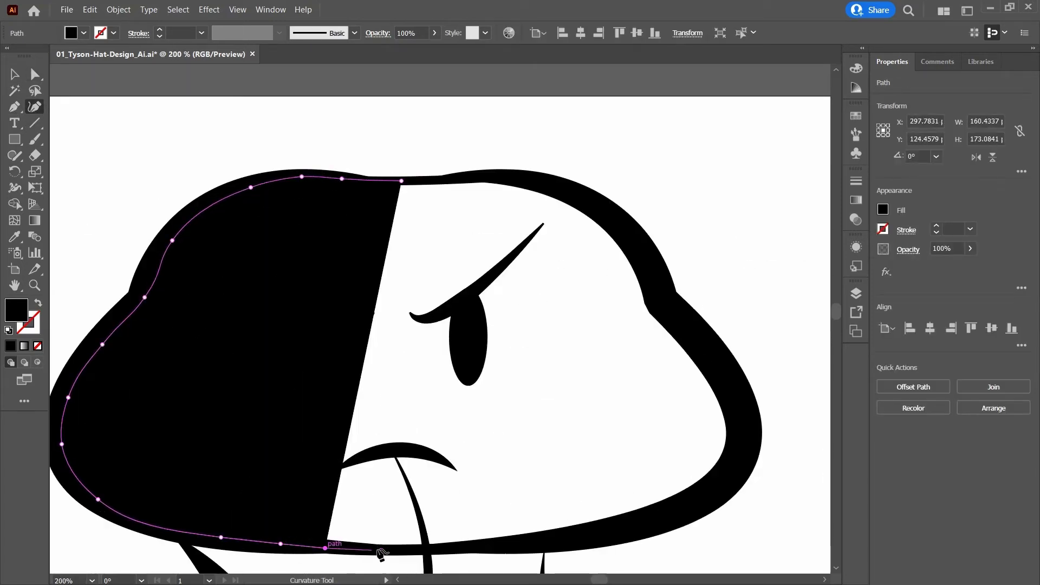
pyautogui.click(441, 550)
pyautogui.click(600, 533)
pyautogui.click(696, 506)
pyautogui.click(747, 423)
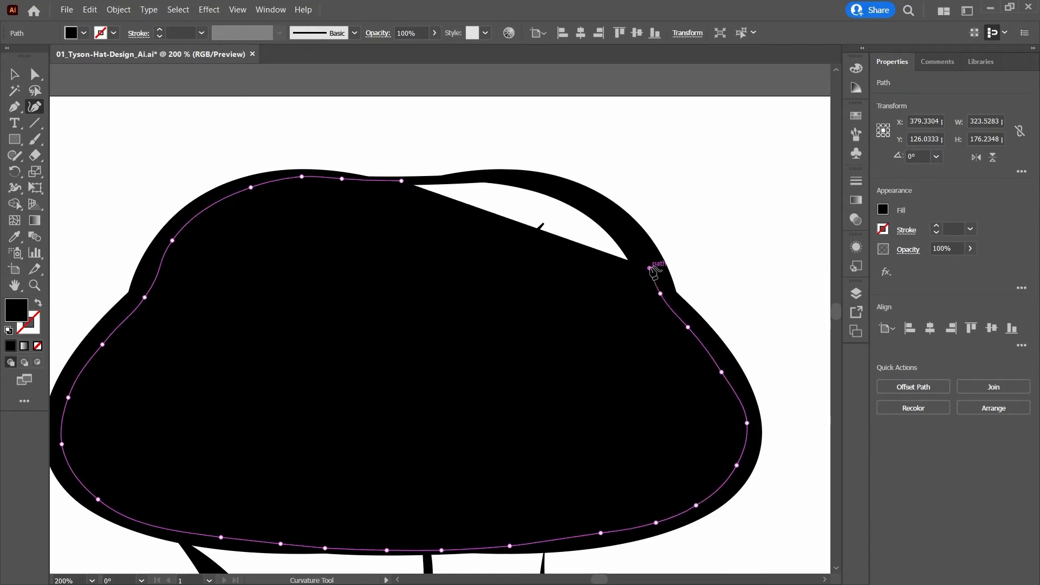
pyautogui.hotkey('ctrl', 'z')
pyautogui.hotkey('ctrl', 'z')
pyautogui.hotkey('ctrl', 'z')
# Continue the fill path down the body's left edge and around the tail tip
pyautogui.click(170, 544)
pyautogui.scroll(-3, 174, 379)
pyautogui.click(223, 397)
pyautogui.click(255, 452)
pyautogui.scroll(-3, 260, 455)
pyautogui.scroll(-3, 278, 404)
pyautogui.click(248, 310)
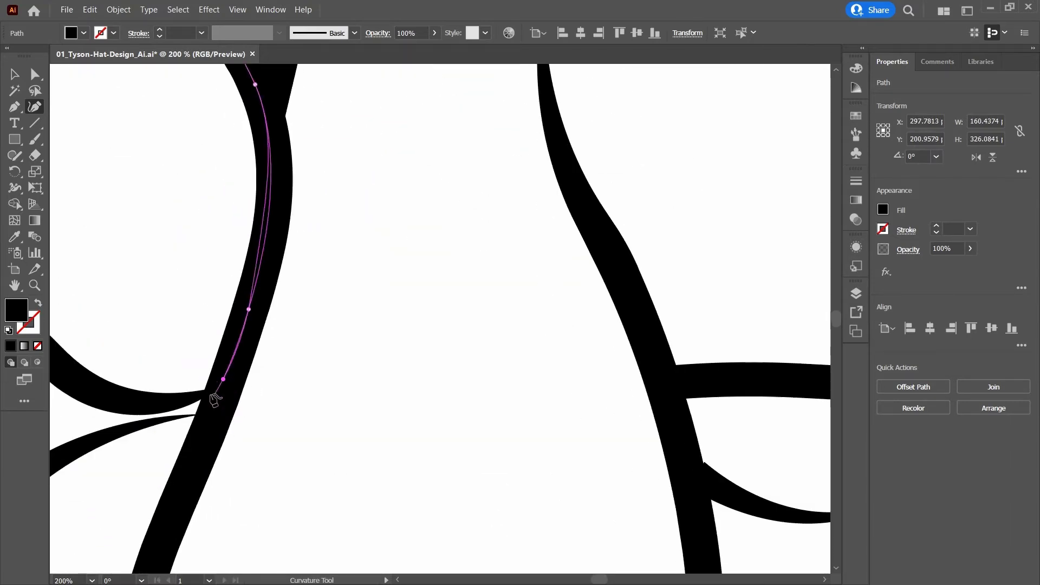
pyautogui.click(222, 379)
pyautogui.click(191, 395)
pyautogui.click(102, 395)
pyautogui.hscroll(-3, 203, 349)
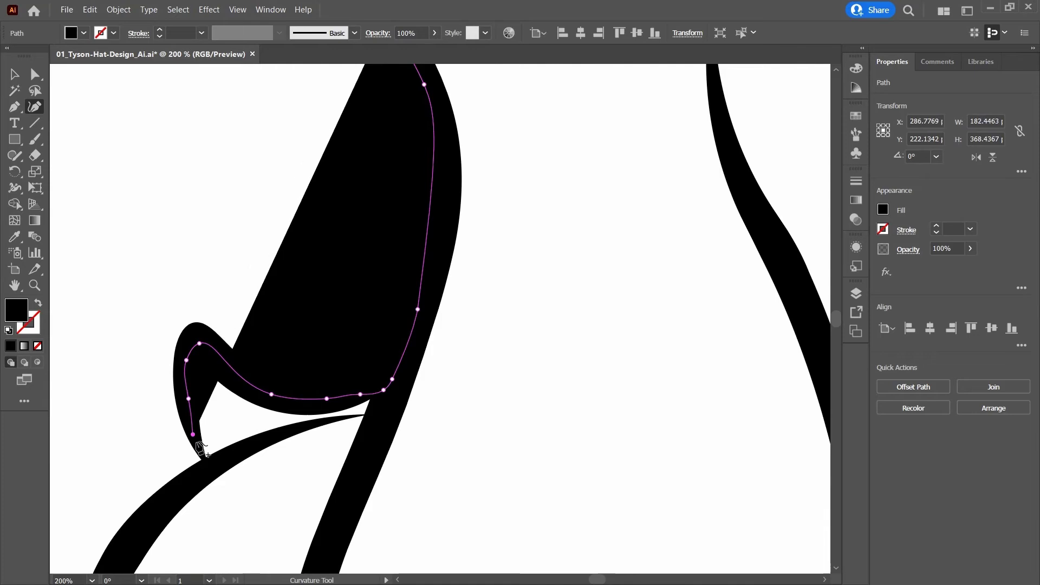
pyautogui.click(133, 539)
pyautogui.hscroll(-2, 133, 540)
pyautogui.scroll(-3, 135, 483)
# Trace around the coil and up the neck, closing the path at the head's top
pyautogui.click(406, 462)
pyautogui.click(646, 453)
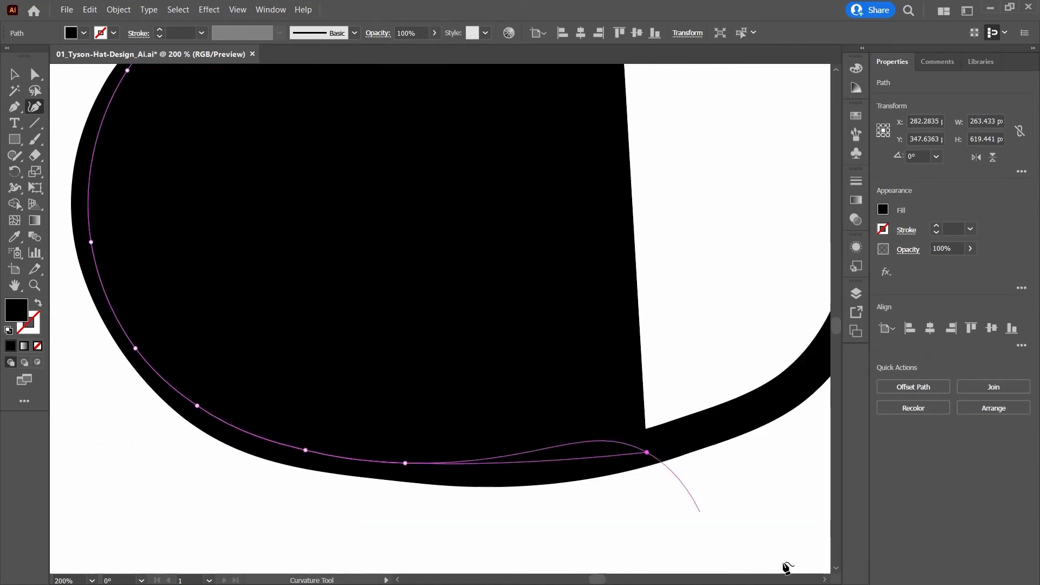
pyautogui.hscroll(5, 785, 564)
pyautogui.click(554, 338)
pyautogui.click(579, 282)
pyautogui.click(802, 267)
pyautogui.scroll(5, 669, 365)
pyautogui.click(615, 430)
pyautogui.click(697, 314)
pyautogui.click(664, 190)
pyautogui.scroll(3, 482, 226)
pyautogui.click(311, 239)
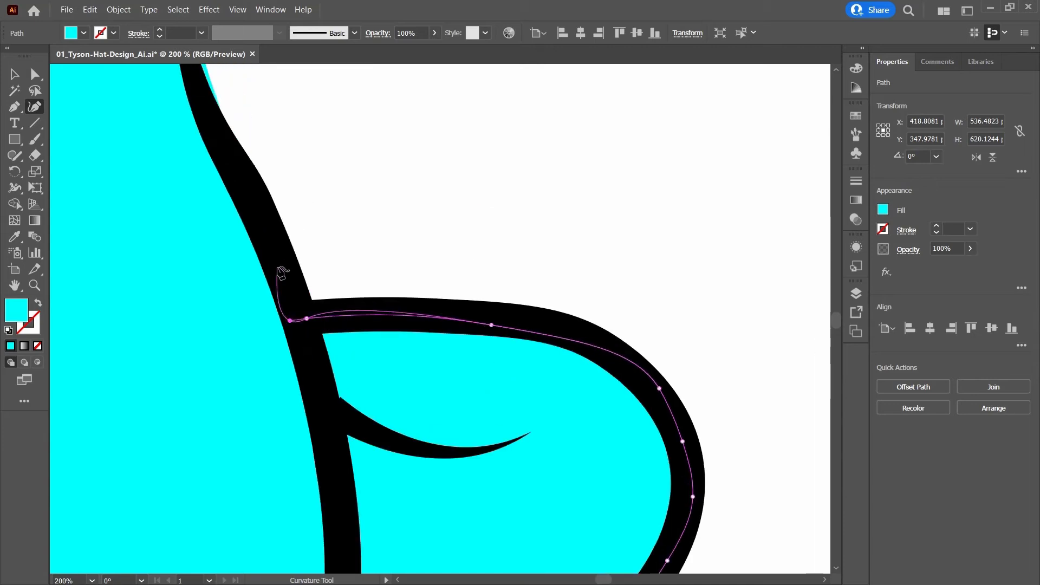
pyautogui.scroll(5, 304, 233)
pyautogui.click(332, 216)
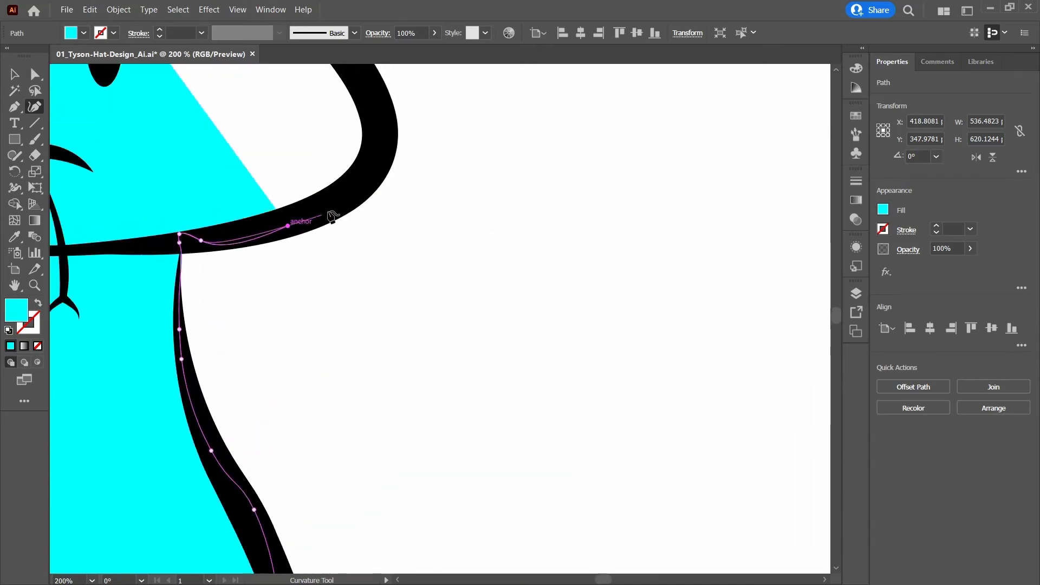
pyautogui.scroll(5, 332, 216)
pyautogui.scroll(5, 354, 216)
pyautogui.click(279, 168)
pyautogui.scroll(5, 412, 217)
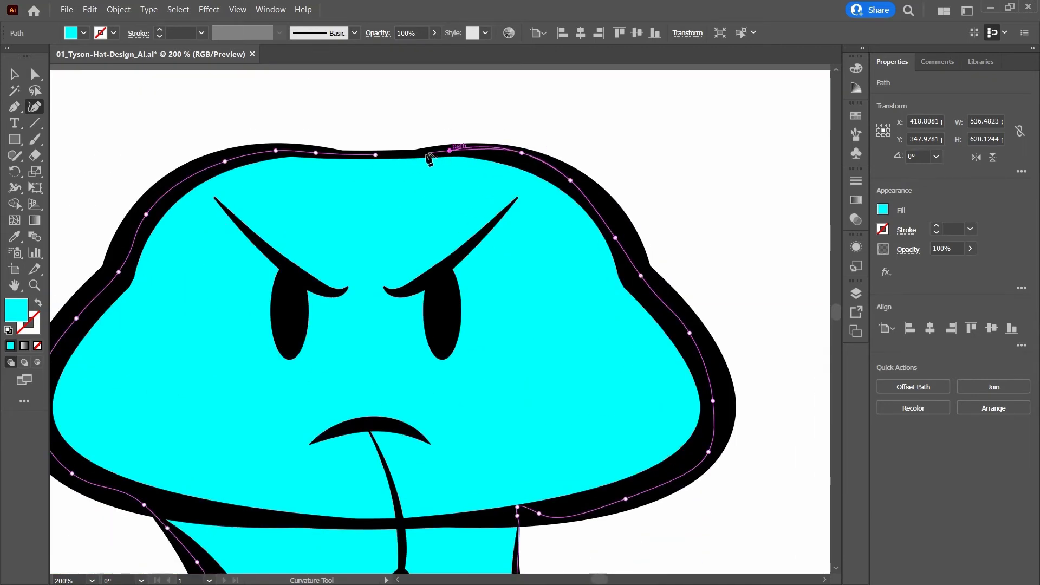
pyautogui.click(430, 159)
# Fill the traced snake shape with green and deselect it
pyautogui.scroll(-5, 380, 243)
pyautogui.scroll(-3, 332, 283)
pyautogui.scroll(3, 531, 332)
pyautogui.scroll(-1, 650, 309)
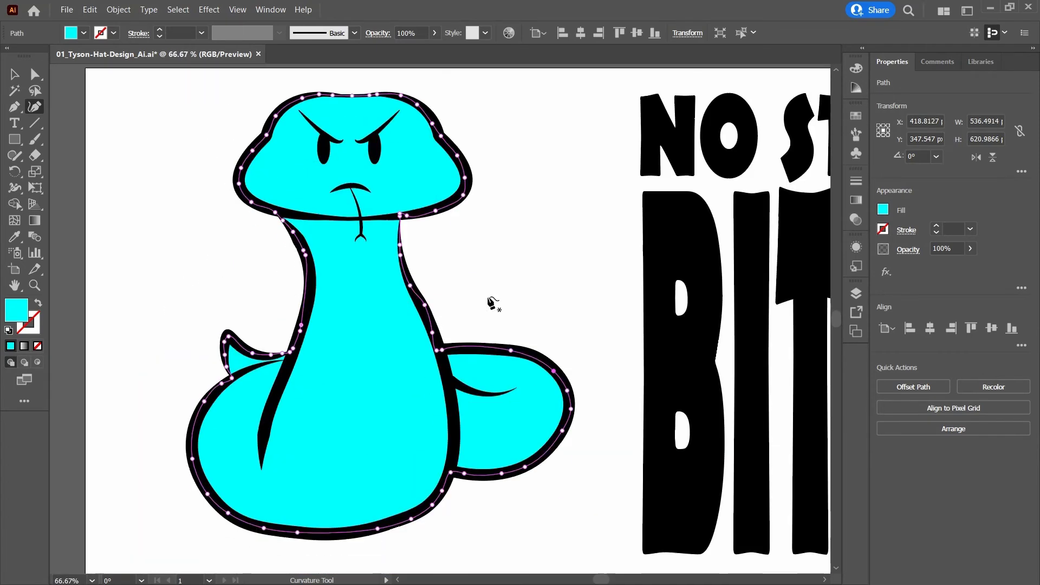
pyautogui.hotkey('ctrl', 'z')
pyautogui.press('v')
pyautogui.click(72, 142)
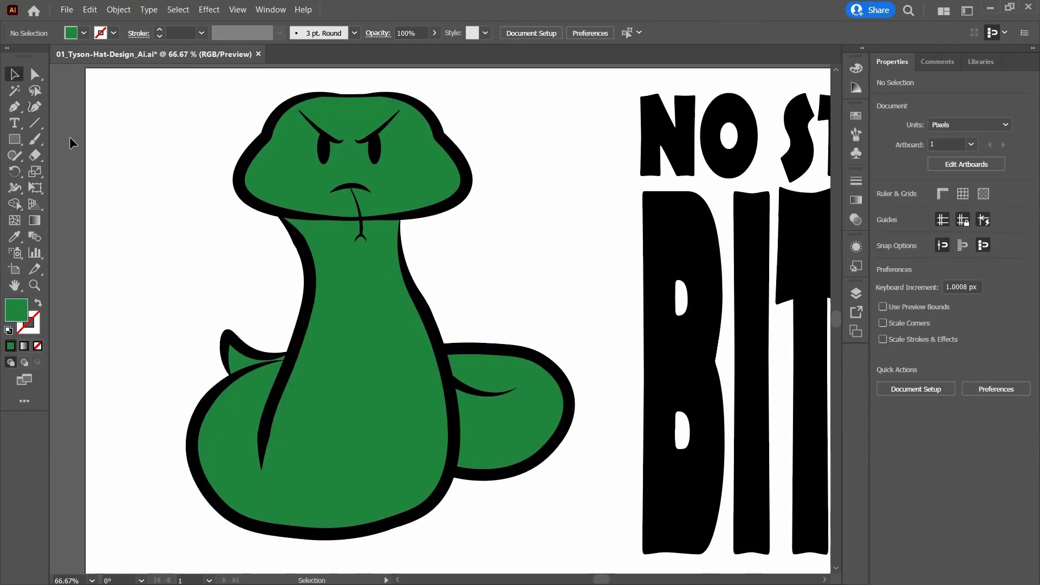
# Draw a small oval on the belly and duplicate it into a row of tilted scales
pyautogui.press('l')
pyautogui.moveTo(317, 469)
pyautogui.mouseDown()
pyautogui.moveTo(331, 494)
pyautogui.moveTo(261, 512)
pyautogui.mouseUp()
pyautogui.press('v')
pyautogui.scroll(5, 271, 501)
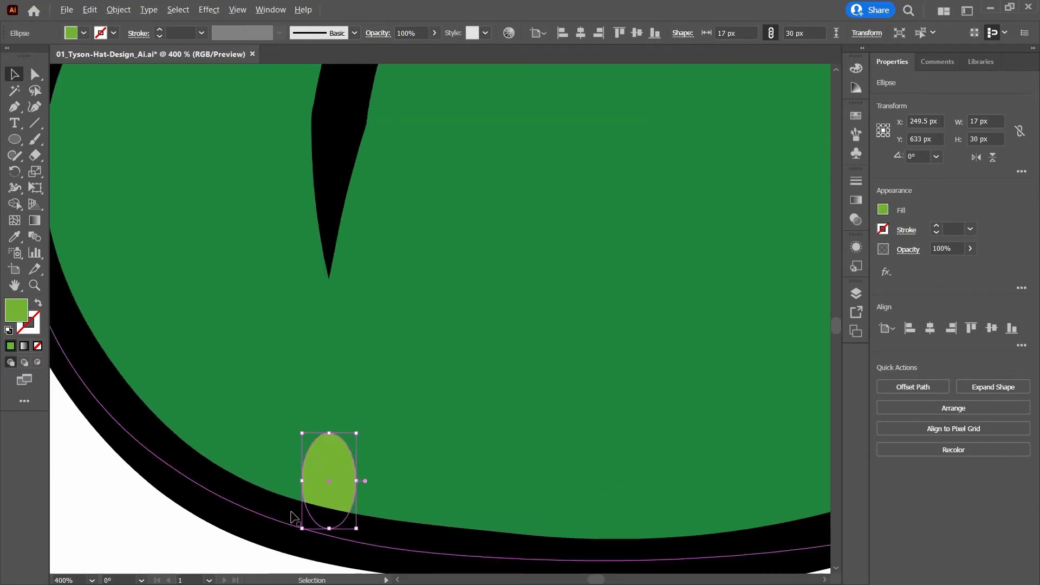
pyautogui.moveTo(320, 472); pyautogui.dragTo(376, 499)
pyautogui.moveTo(457, 512)
pyautogui.mouseDown()
pyautogui.moveTo(520, 566)
pyautogui.moveTo(582, 564)
pyautogui.mouseUp()
pyautogui.hscroll(5, 583, 563)
pyautogui.moveTo(477, 542)
pyautogui.mouseDown()
pyautogui.moveTo(547, 488)
pyautogui.moveTo(662, 436)
pyautogui.moveTo(362, 478)
pyautogui.mouseUp()
pyautogui.moveTo(230, 484); pyautogui.dragTo(216, 485)
# Move, rotate, shrink and narrow the whole scale row, lifting it above the belly
pyautogui.hotkey('ctrl', 'a')
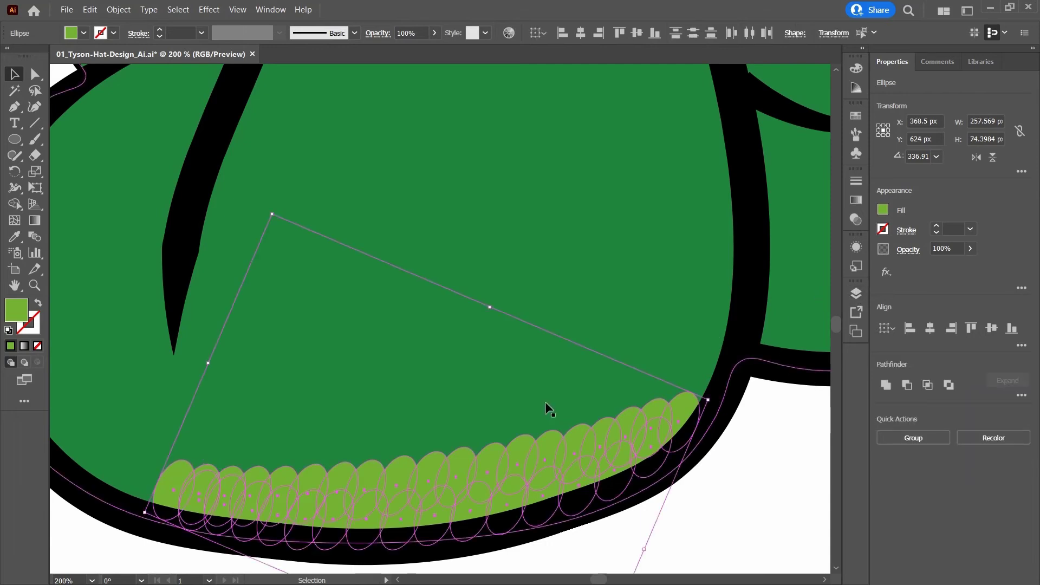
pyautogui.moveTo(549, 409); pyautogui.dragTo(423, 443)
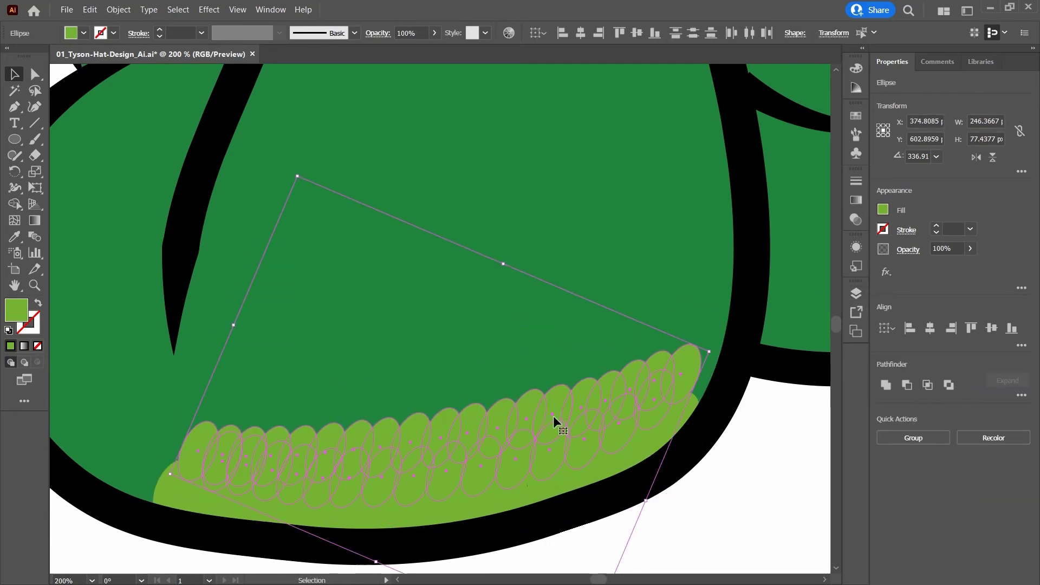
pyautogui.moveTo(558, 423); pyautogui.dragTo(651, 464)
pyautogui.moveTo(460, 399); pyautogui.dragTo(661, 428)
pyautogui.scroll(2, 661, 429)
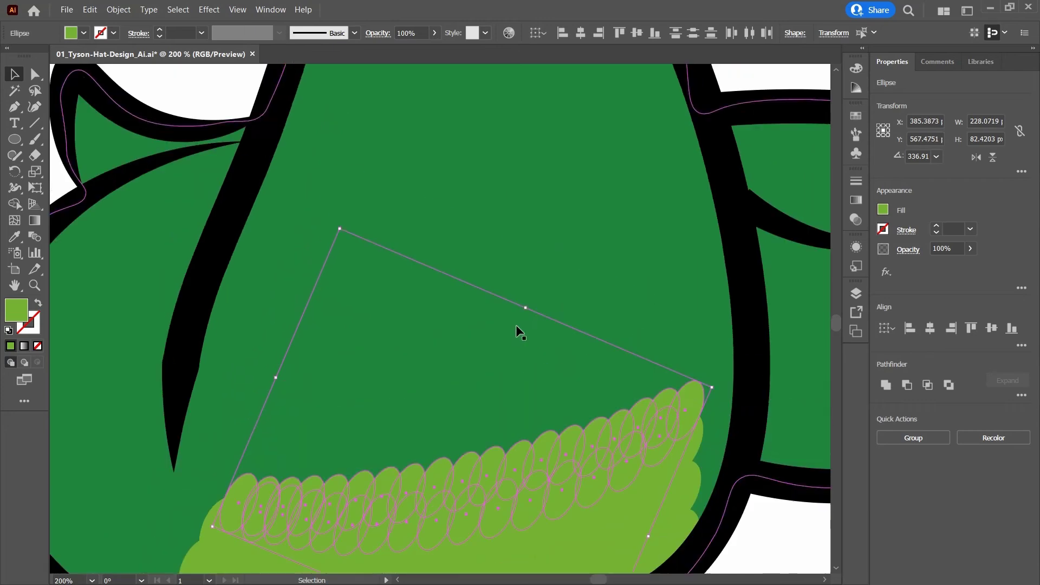
pyautogui.moveTo(269, 328); pyautogui.dragTo(303, 328)
pyautogui.moveTo(554, 389); pyautogui.dragTo(563, 358)
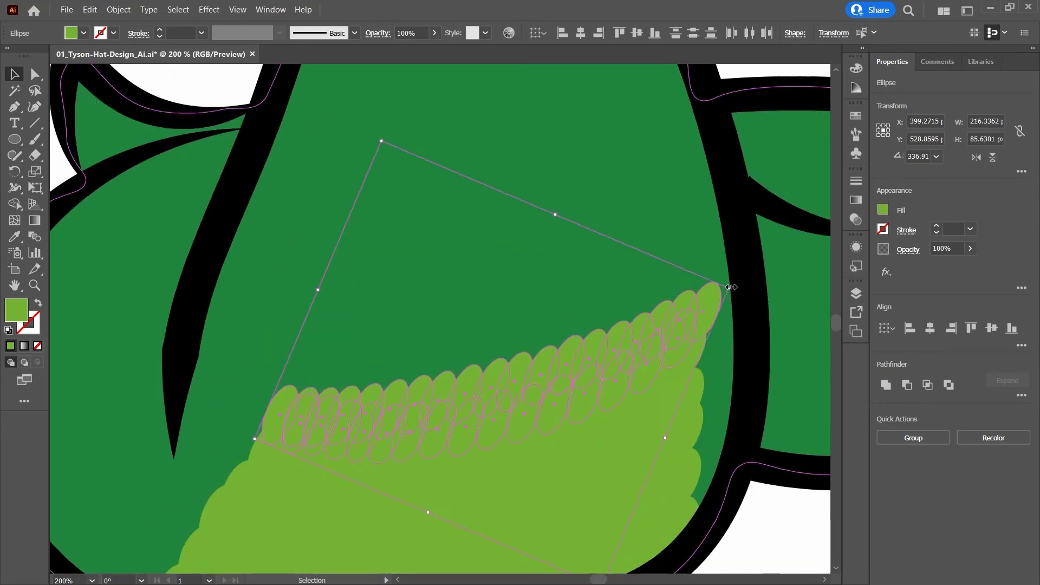
pyautogui.click(680, 297)
pyautogui.keyDown('shift'); pyautogui.moveTo(721, 255); pyautogui.dragTo(519, 366); pyautogui.keyUp('shift')
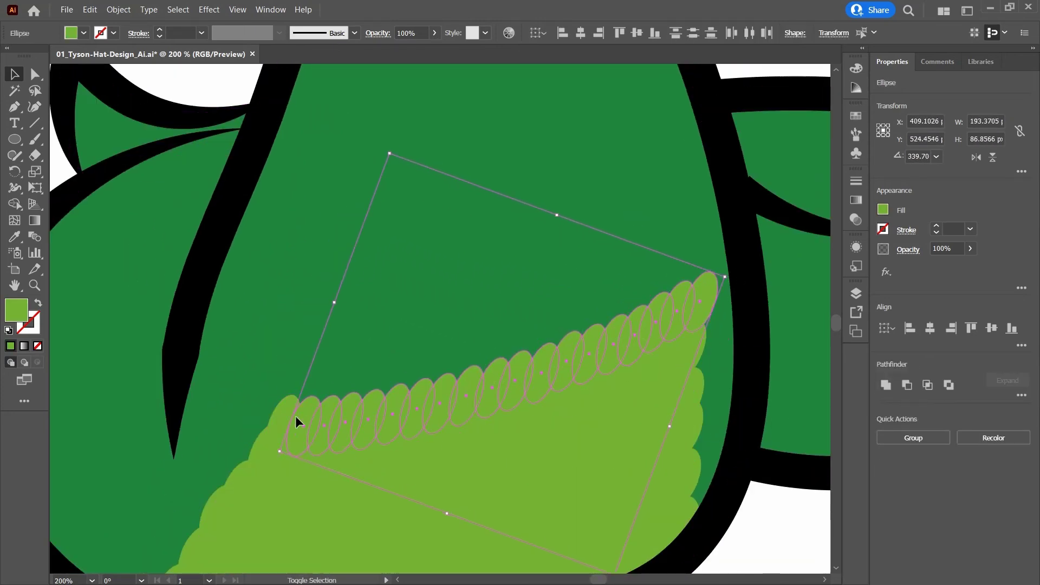
pyautogui.moveTo(294, 421); pyautogui.dragTo(238, 309)
# Rotate a single scale ellipse to stand upright and resize it
pyautogui.click(700, 262)
pyautogui.moveTo(699, 295)
pyautogui.mouseDown()
pyautogui.moveTo(669, 313)
pyautogui.moveTo(650, 293)
pyautogui.mouseUp()
pyautogui.moveTo(573, 235)
pyautogui.mouseDown()
pyautogui.moveTo(640, 246)
pyautogui.moveTo(677, 235)
pyautogui.moveTo(617, 155)
pyautogui.moveTo(565, 246)
pyautogui.moveTo(541, 239)
pyautogui.mouseUp()
pyautogui.press('a')
# Move and rotate several scales onto the upper chain, following its curve
pyautogui.scroll(3, 617, 155)
pyautogui.moveTo(402, 361); pyautogui.dragTo(511, 213)
pyautogui.moveTo(387, 364); pyautogui.dragTo(457, 197)
pyautogui.moveTo(352, 380)
pyautogui.mouseDown()
pyautogui.moveTo(444, 193)
pyautogui.moveTo(391, 246)
pyautogui.mouseUp()
pyautogui.moveTo(405, 277); pyautogui.dragTo(409, 281)
pyautogui.moveTo(389, 247); pyautogui.dragTo(428, 189)
pyautogui.moveTo(305, 403); pyautogui.dragTo(379, 259)
pyautogui.moveTo(282, 386)
pyautogui.mouseDown()
pyautogui.moveTo(401, 238)
pyautogui.moveTo(379, 265)
pyautogui.mouseUp()
pyautogui.moveTo(262, 389); pyautogui.dragTo(379, 282)
# Line mid-belly scales up along the left chain, copy one into a gap, then deselect and fit view
pyautogui.moveTo(287, 498)
pyautogui.mouseDown()
pyautogui.moveTo(472, 483)
pyautogui.moveTo(509, 357)
pyautogui.mouseUp()
pyautogui.moveTo(379, 380); pyautogui.dragTo(338, 293)
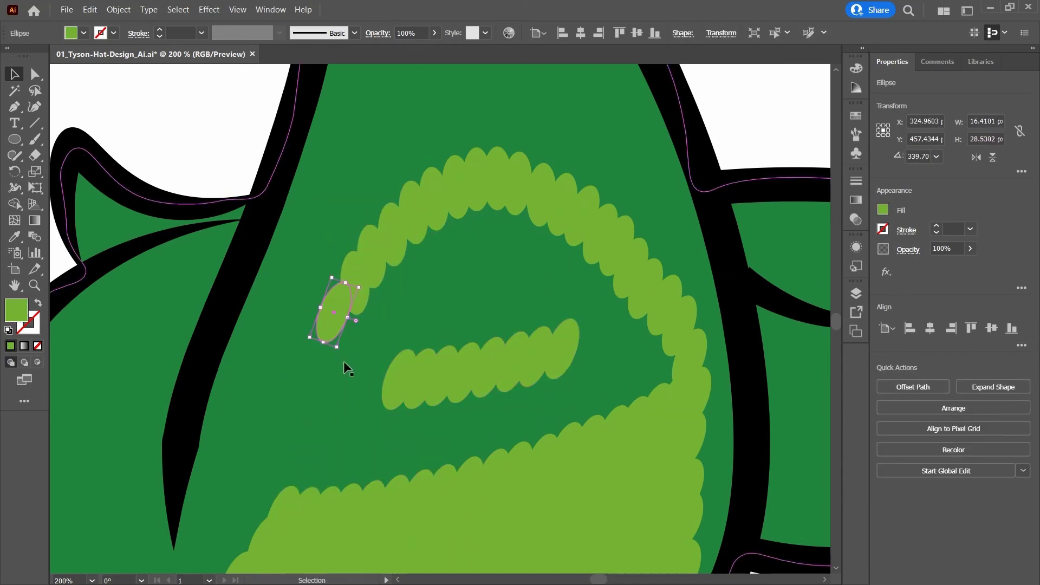
pyautogui.moveTo(374, 382); pyautogui.dragTo(327, 342)
pyautogui.moveTo(418, 379)
pyautogui.mouseDown()
pyautogui.moveTo(312, 468)
pyautogui.moveTo(313, 374)
pyautogui.mouseUp()
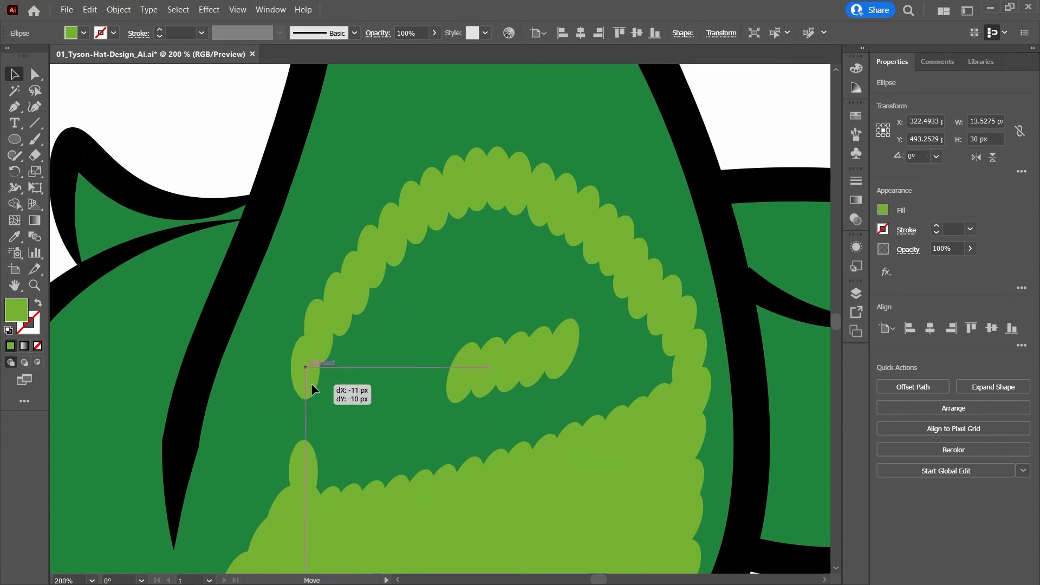
pyautogui.moveTo(462, 374); pyautogui.dragTo(305, 432)
pyautogui.scroll(-3, 483, 374)
pyautogui.moveTo(506, 283)
pyautogui.mouseDown()
pyautogui.moveTo(264, 496)
pyautogui.moveTo(280, 393)
pyautogui.mouseUp()
pyautogui.moveTo(296, 425); pyautogui.dragTo(300, 432)
pyautogui.moveTo(683, 285)
pyautogui.mouseDown()
pyautogui.moveTo(382, 393)
pyautogui.moveTo(618, 303)
pyautogui.moveTo(485, 294)
pyautogui.moveTo(414, 342)
pyautogui.moveTo(525, 332)
pyautogui.mouseUp()
pyautogui.hotkey('ctrl', 'shift', 'a')
pyautogui.hotkey('ctrl', '0')
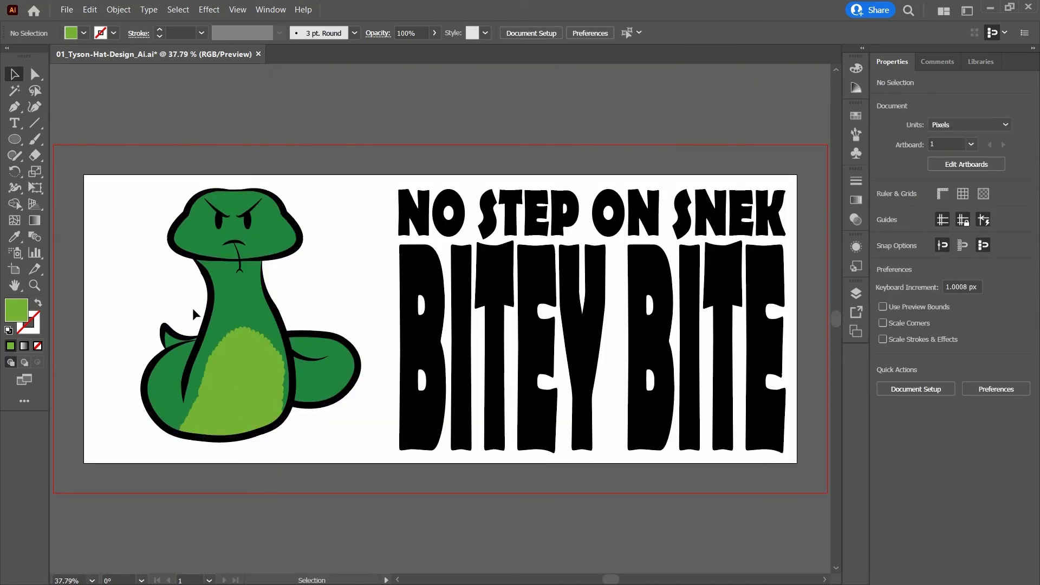
# Draw a closed shadow shape along the fin's inner edge with the Curvature tool
pyautogui.scroll(8, 120, 350)
pyautogui.hotkey('shift', '`')
pyautogui.click(372, 452)
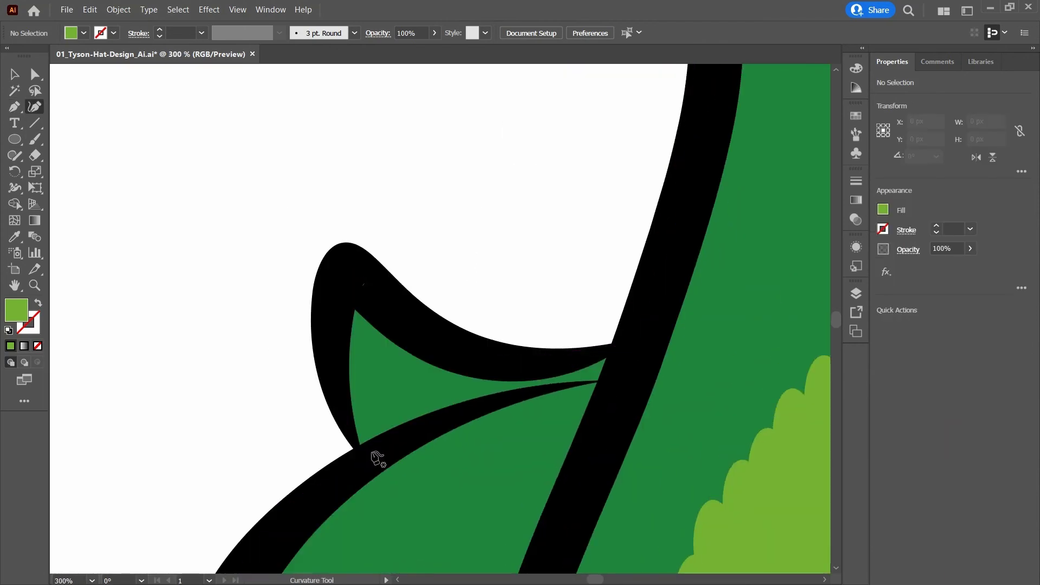
pyautogui.click(451, 421)
pyautogui.click(525, 395)
pyautogui.click(608, 378)
pyautogui.click(624, 351)
pyautogui.click(491, 362)
pyautogui.click(359, 296)
pyautogui.click(343, 407)
pyautogui.click(372, 452)
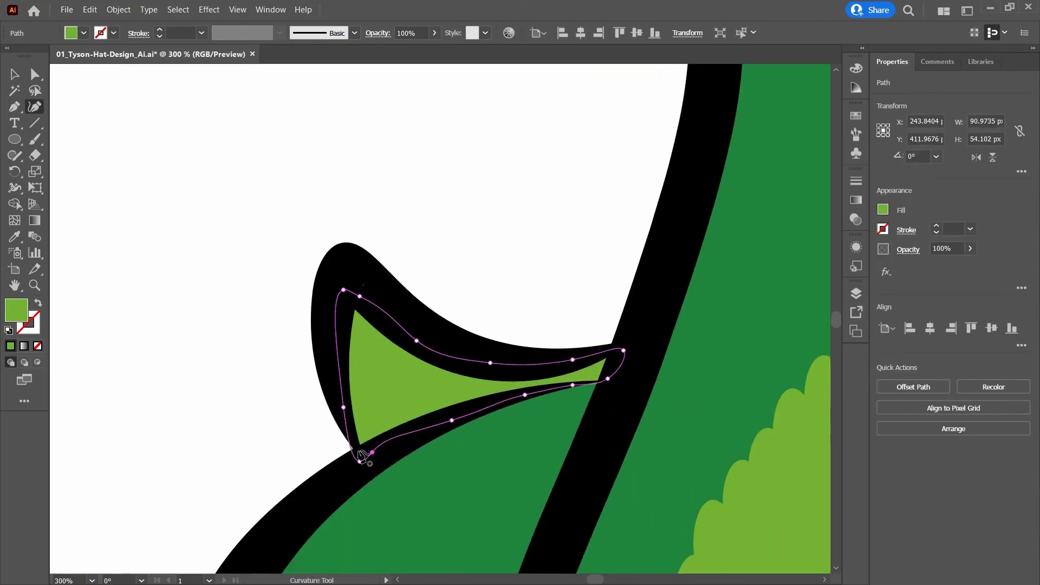
# Recolour the fin shadow dark teal using the Eyedropper
pyautogui.press('i')
pyautogui.click(804, 332)
pyautogui.click(815, 208)
pyautogui.scroll(-5, 650, 325)
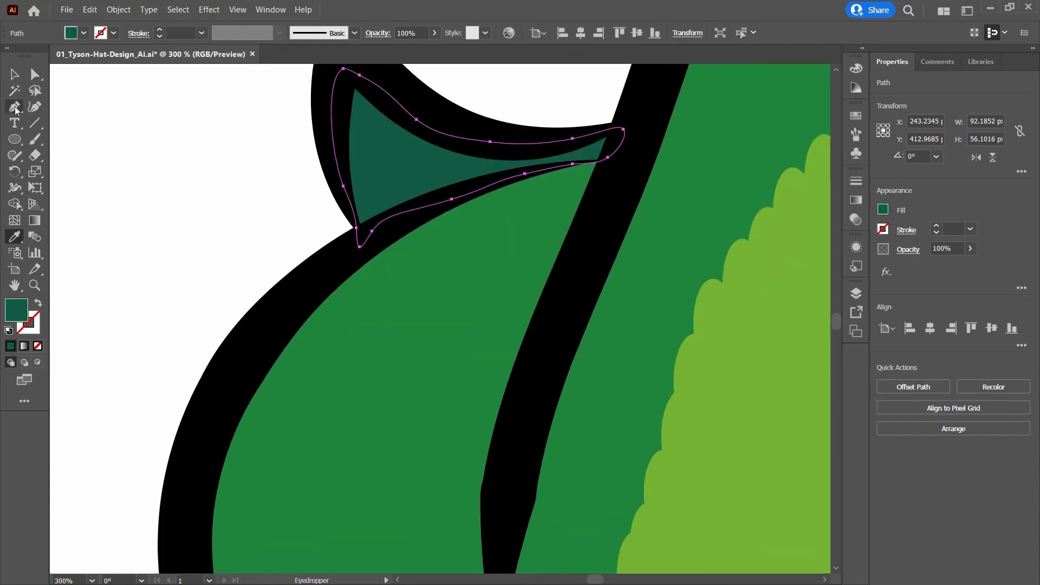
# Draw a closed shadow shape around the coiled tail
pyautogui.hotkey('shift', '`')
pyautogui.click(493, 428)
pyautogui.click(585, 186)
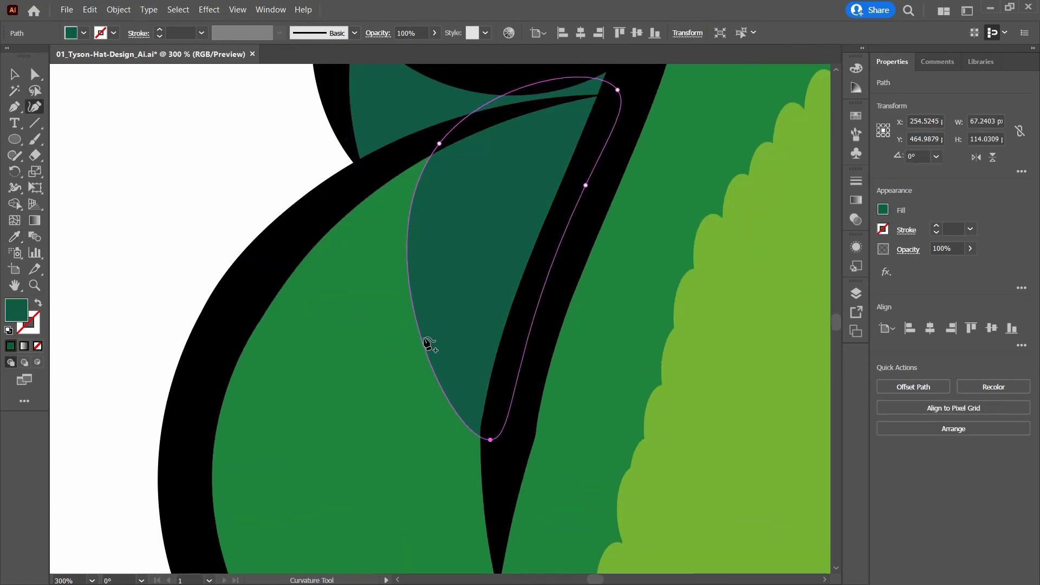
pyautogui.hotkey('ctrl', '-')
pyautogui.hscroll(10, 425, 341)
pyautogui.click(725, 215)
pyautogui.click(691, 524)
pyautogui.click(585, 552)
pyautogui.click(497, 476)
pyautogui.click(476, 209)
pyautogui.click(725, 215)
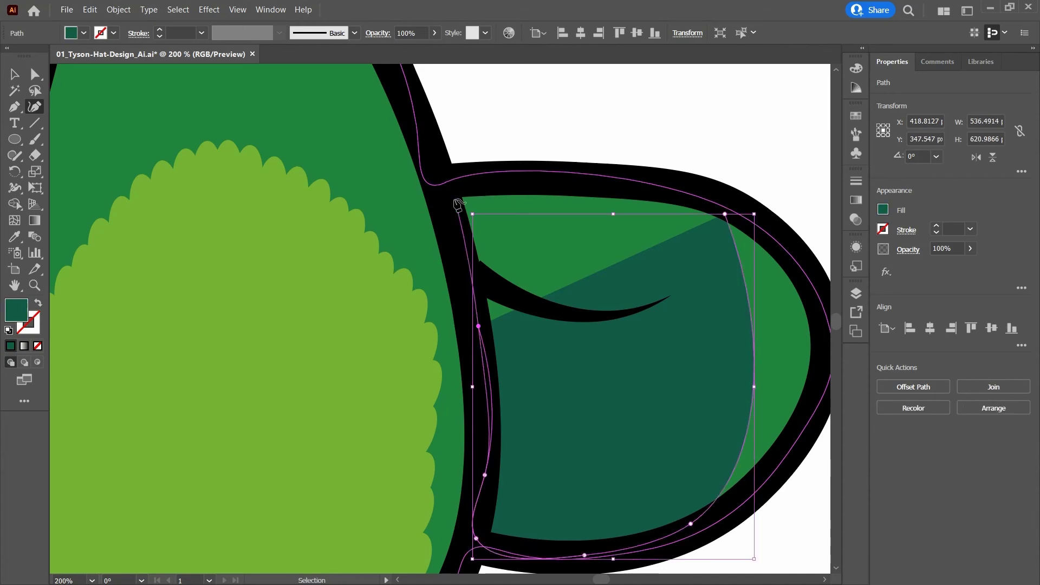
# Draw a shadow band across the neck just below the head
pyautogui.hotkey('ctrl', '0')
pyautogui.hotkey('ctrl', '+')
pyautogui.hotkey('ctrl', '+')
pyautogui.hotkey('ctrl', '+')
pyautogui.click(105, 259)
pyautogui.click(219, 284)
pyautogui.click(369, 290)
pyautogui.click(489, 293)
pyautogui.click(646, 315)
pyautogui.click(178, 367)
# Deselect the neck shadow and sample the head's green with the Eyedropper
pyautogui.press('v')
pyautogui.hotkey('ctrl', '0')
pyautogui.click(127, 208)
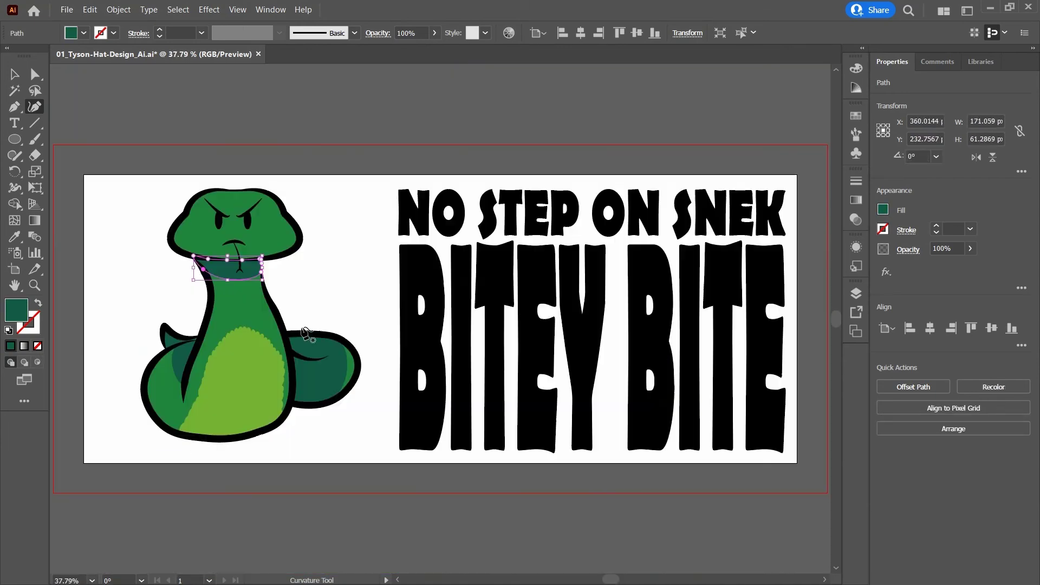
pyautogui.scroll(4, 127, 174)
pyautogui.press('i')
pyautogui.click(293, 336)
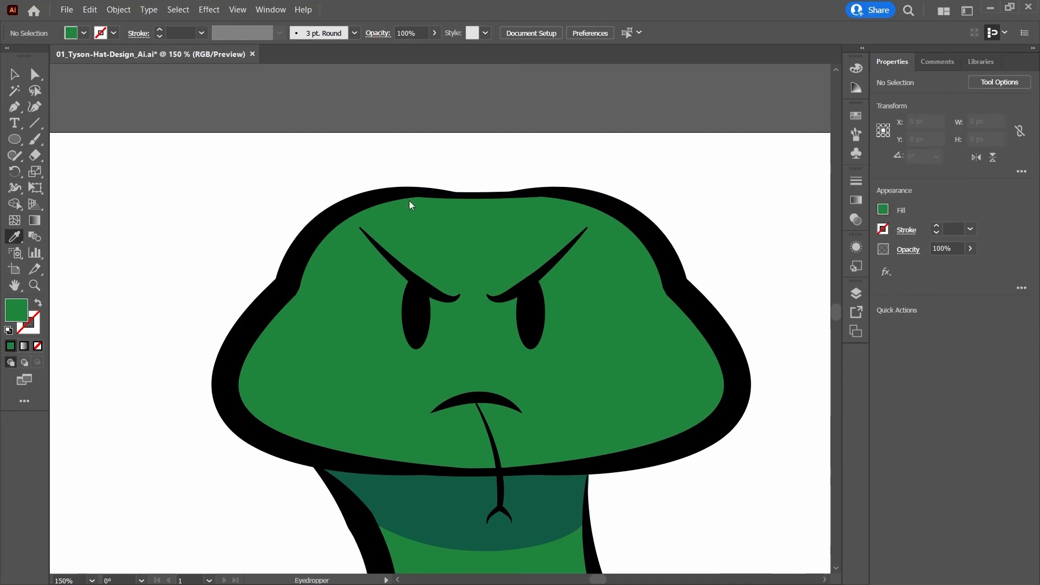
# Draw a curved light-green highlight crescent along the upper-left edge of the snake's head
pyautogui.hotkey('shift', '`')
pyautogui.scroll(1, 392, 260)
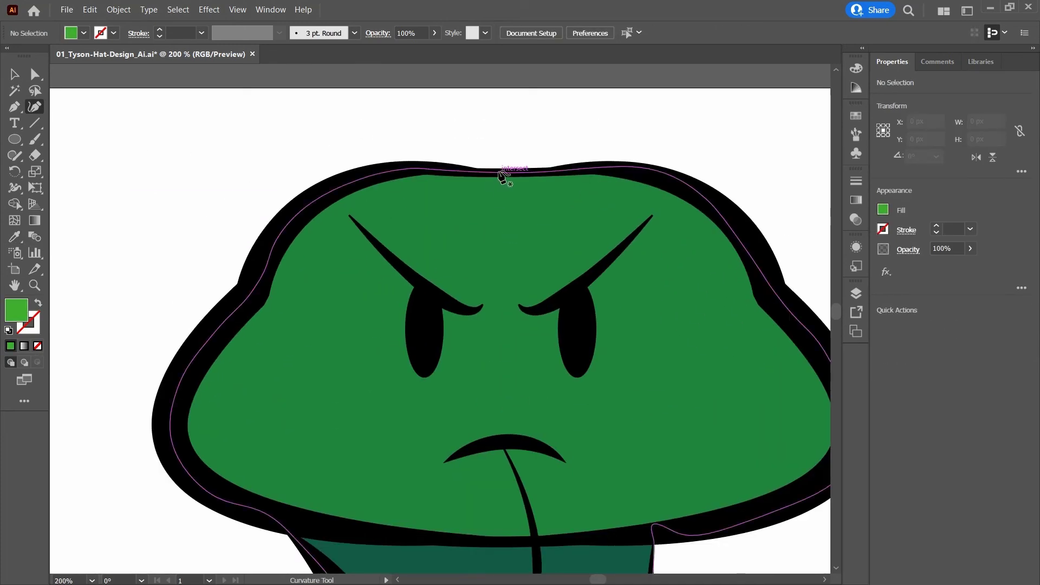
pyautogui.click(498, 171)
pyautogui.click(300, 297)
pyautogui.click(279, 510)
pyautogui.click(177, 464)
pyautogui.click(190, 358)
pyautogui.click(269, 243)
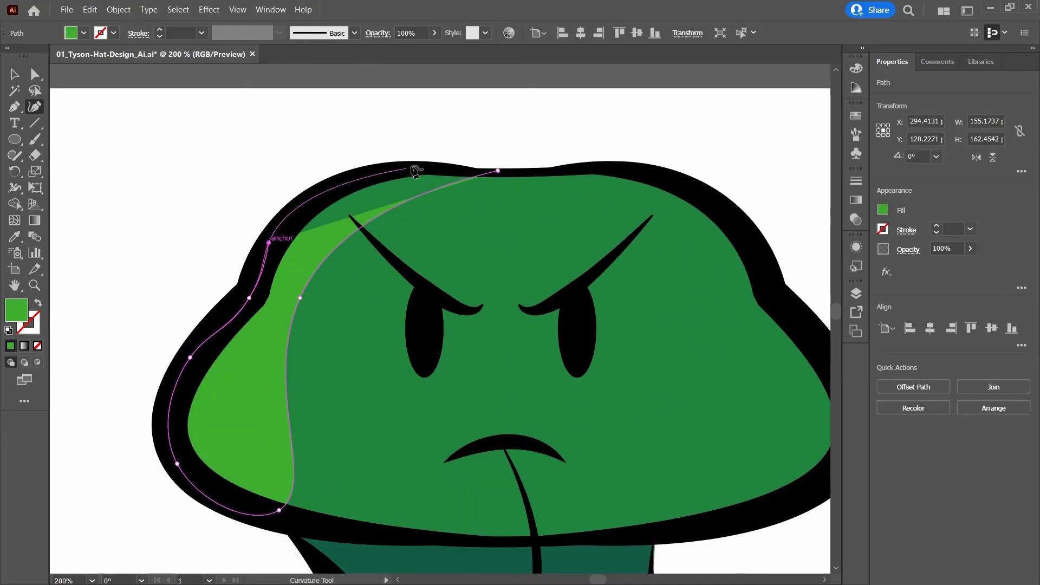
pyautogui.click(419, 166)
pyautogui.click(450, 170)
pyautogui.click(498, 171)
# Reshape the head highlight, narrowing its inner edge and adjusting its bottom point
pyautogui.moveTo(300, 297); pyautogui.dragTo(246, 388)
pyautogui.click(428, 187)
pyautogui.click(262, 334)
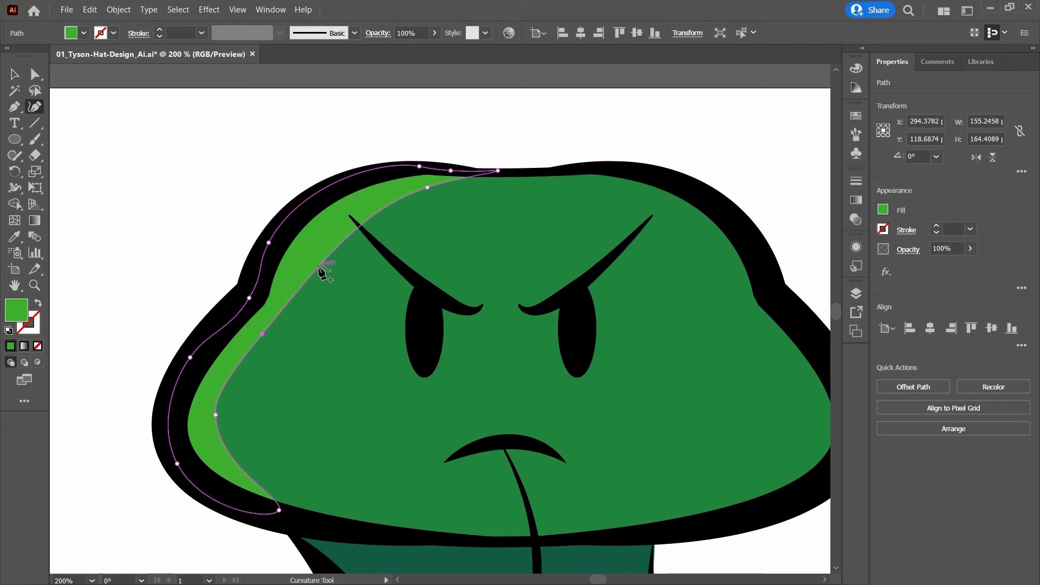
pyautogui.moveTo(324, 268); pyautogui.dragTo(294, 266)
pyautogui.moveTo(279, 510); pyautogui.dragTo(292, 514)
# Draw a second highlight crescent along the lower-left edge of the body coil
pyautogui.scroll(-5, 255, 409)
pyautogui.scroll(-5, 232, 298)
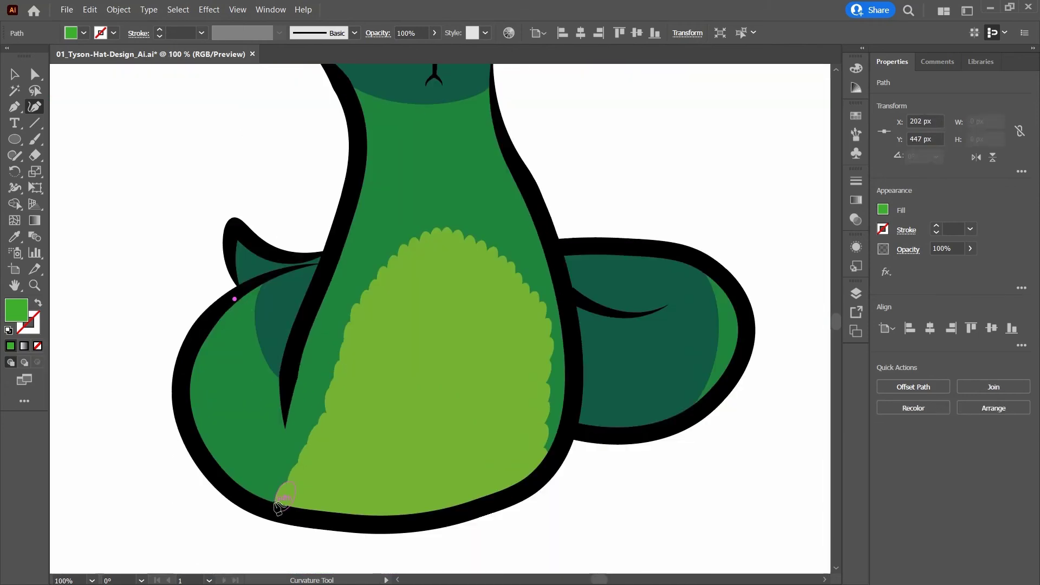
pyautogui.click(261, 239)
pyautogui.click(317, 552)
pyautogui.click(249, 512)
pyautogui.click(201, 452)
pyautogui.click(261, 239)
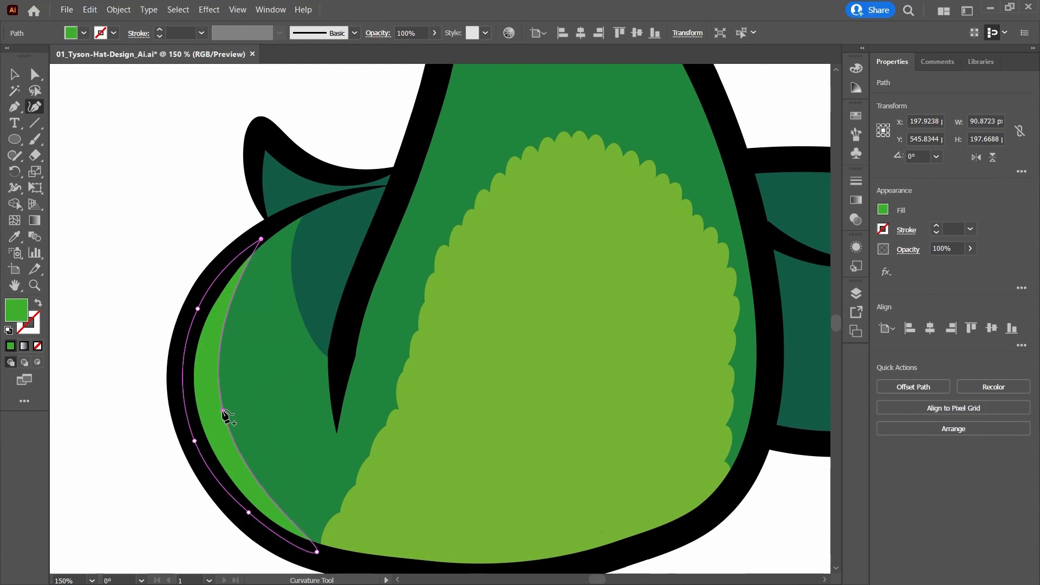
pyautogui.press('v')
pyautogui.hotkey('ctrl', '0')
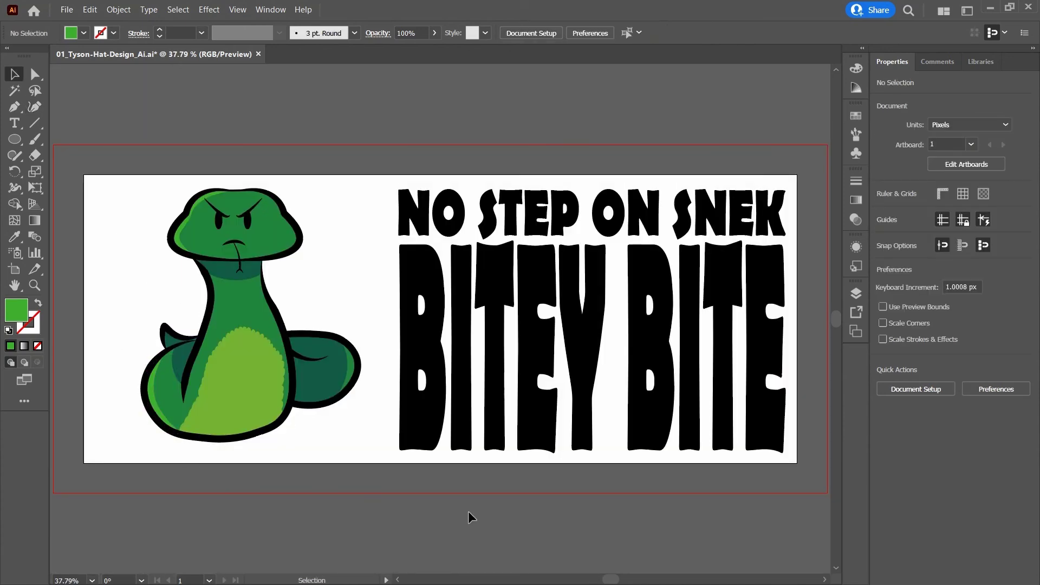
# Make the 'NO STEP ON SNEK / BITEY BITE' text green with an offset black shadow copy behind it
pyautogui.click(446, 195)
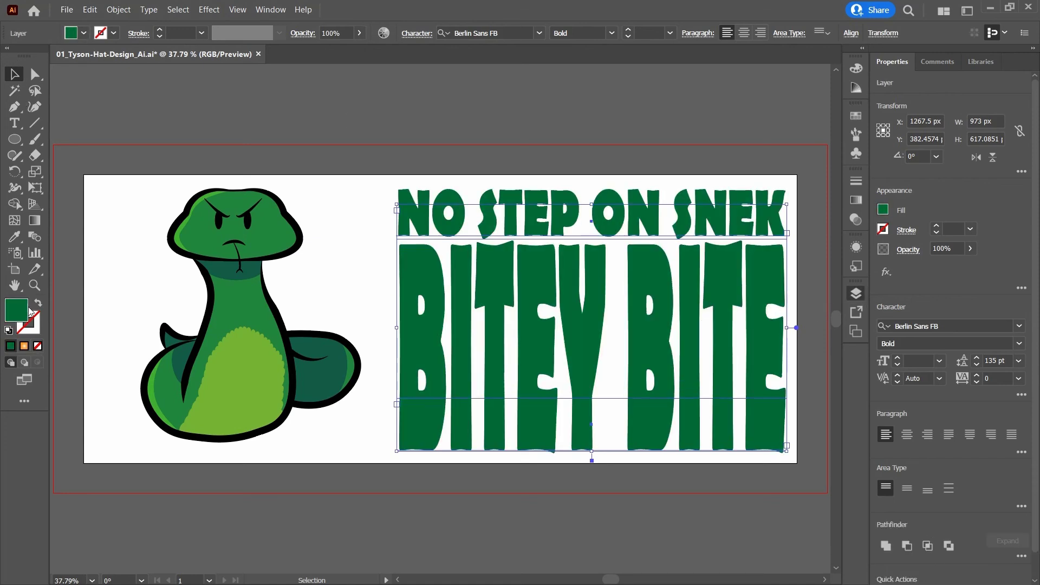
pyautogui.hotkey('shift', 'Left')
pyautogui.hotkey('shift', 'Left')
pyautogui.hotkey('shift', 'Left')
pyautogui.hotkey('shift', 'Down')
pyautogui.hotkey('shift', 'Down')
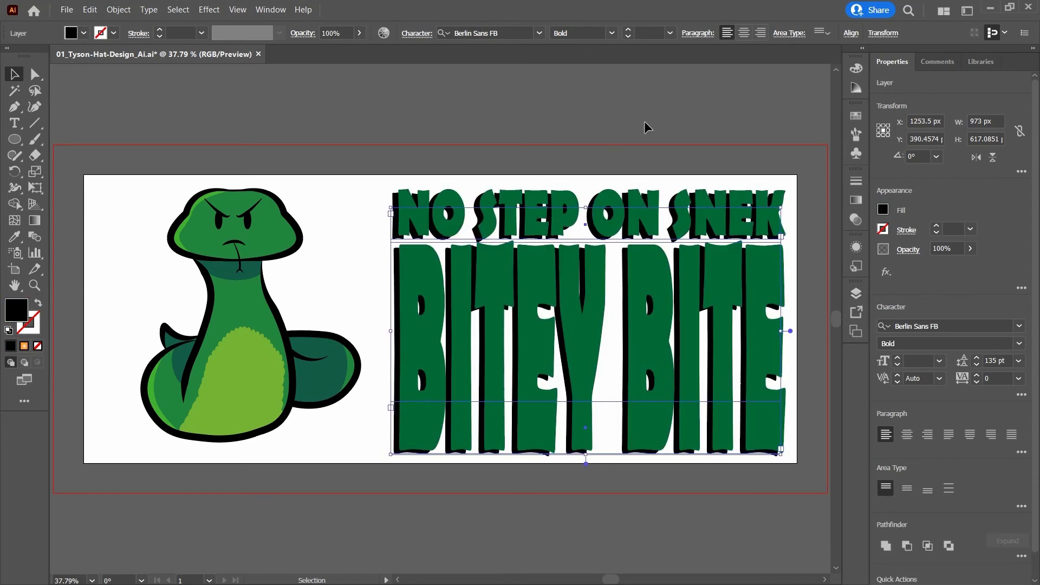
pyautogui.click(399, 290)
pyautogui.click(386, 108)
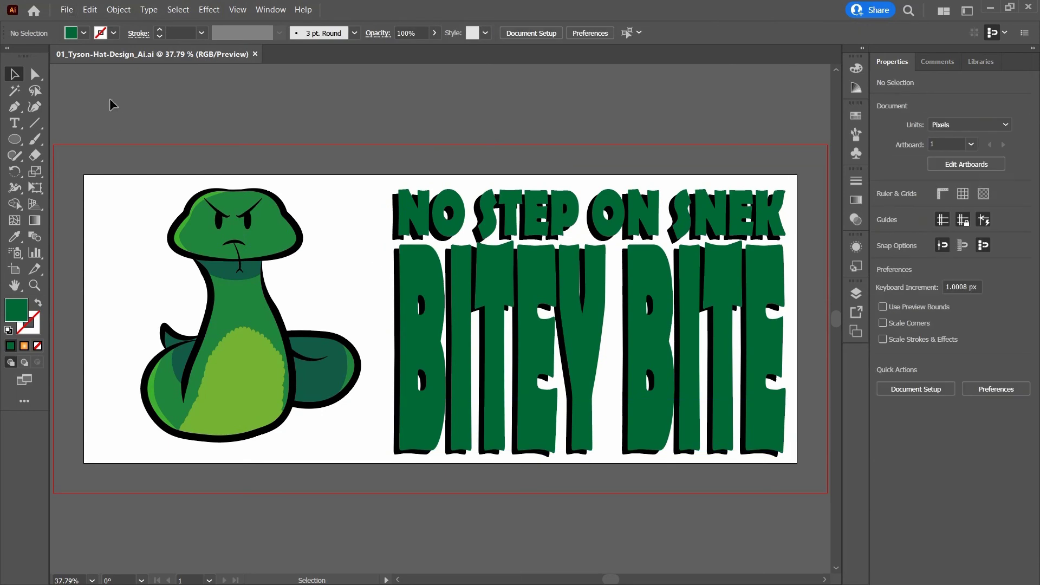